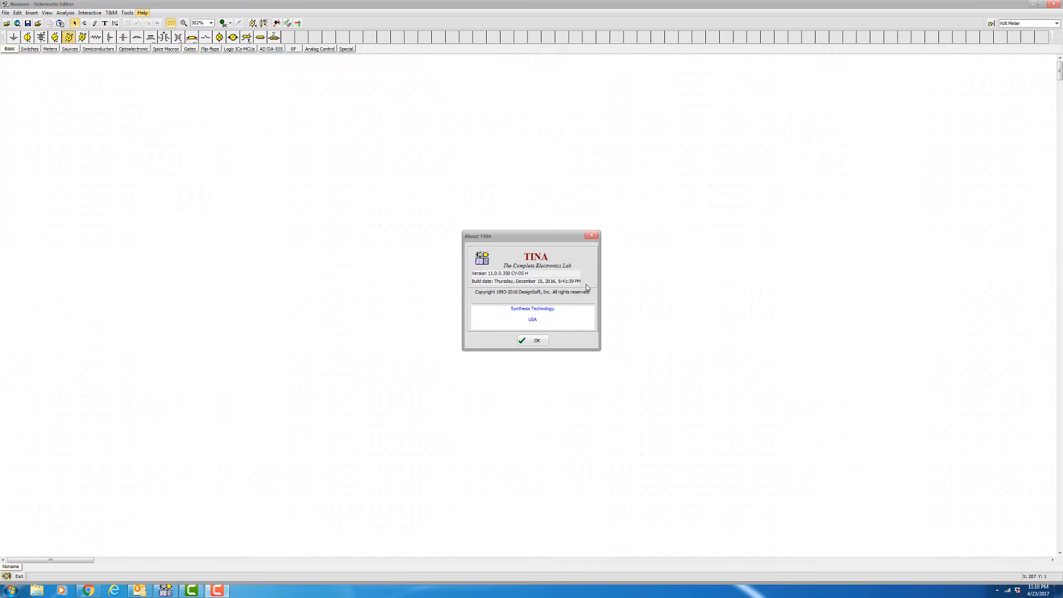
Close the About box and place a voltage generator, a resistor, a capacitor and a volt meter on the blank schematic
{"action": "left_click", "coordinate": [528, 340]}
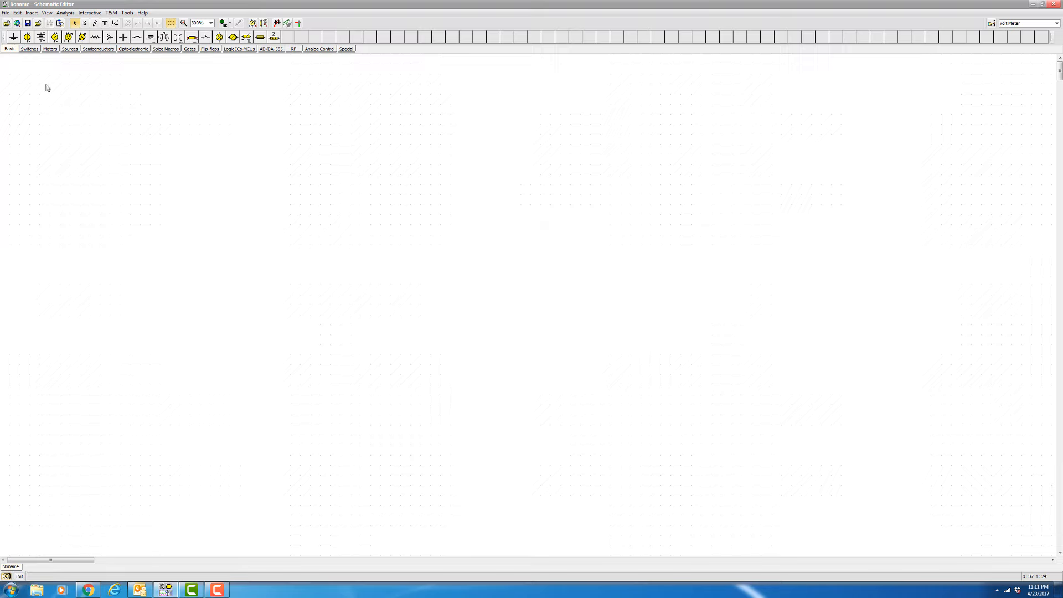
{"action": "left_click", "coordinate": [55, 37]}
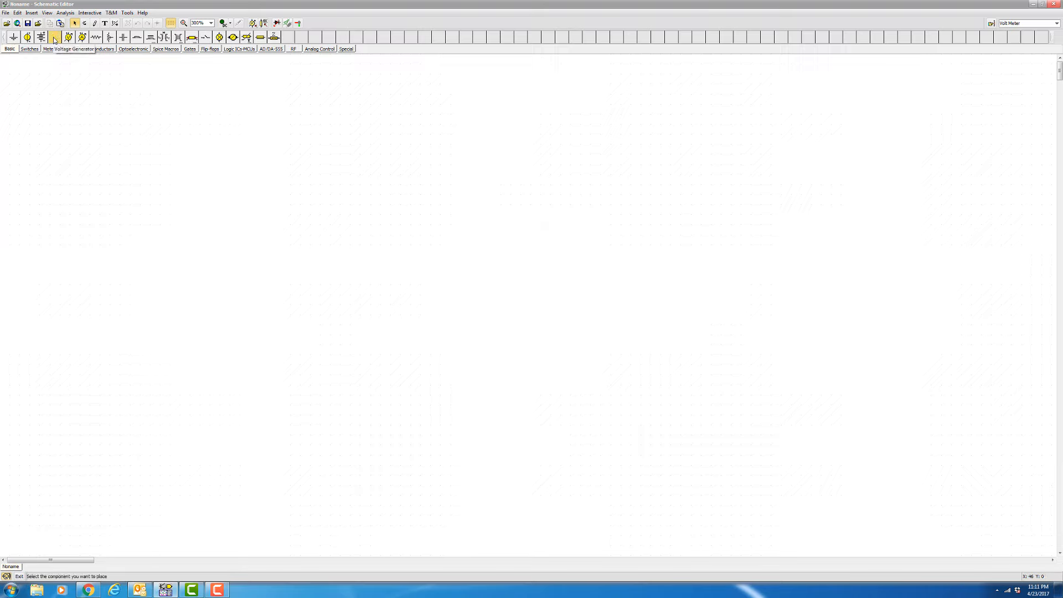
{"action": "left_click", "coordinate": [80, 240]}
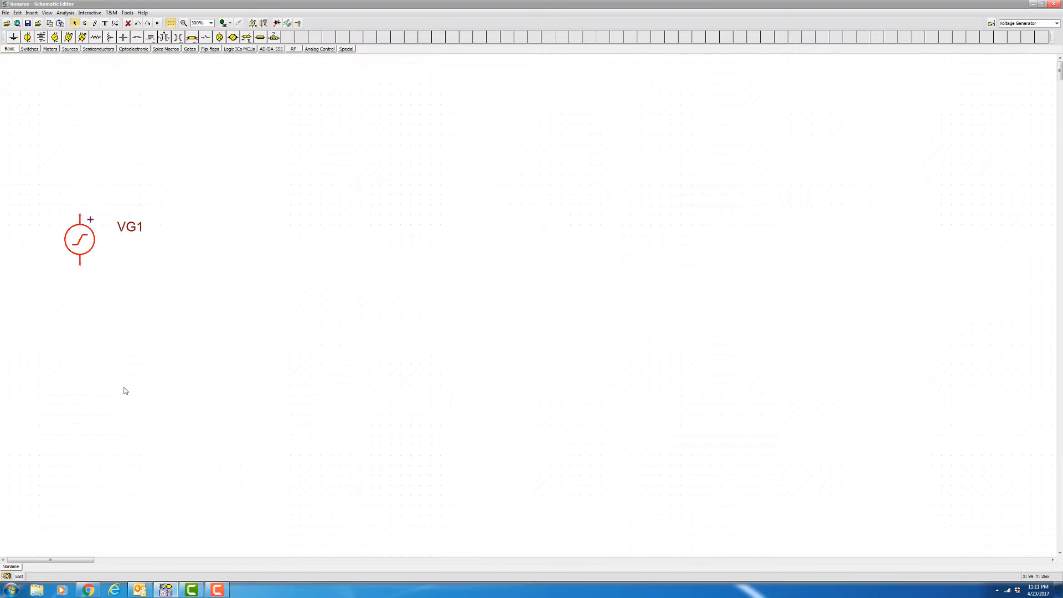
{"action": "left_click", "coordinate": [96, 36]}
{"action": "left_click", "coordinate": [149, 164]}
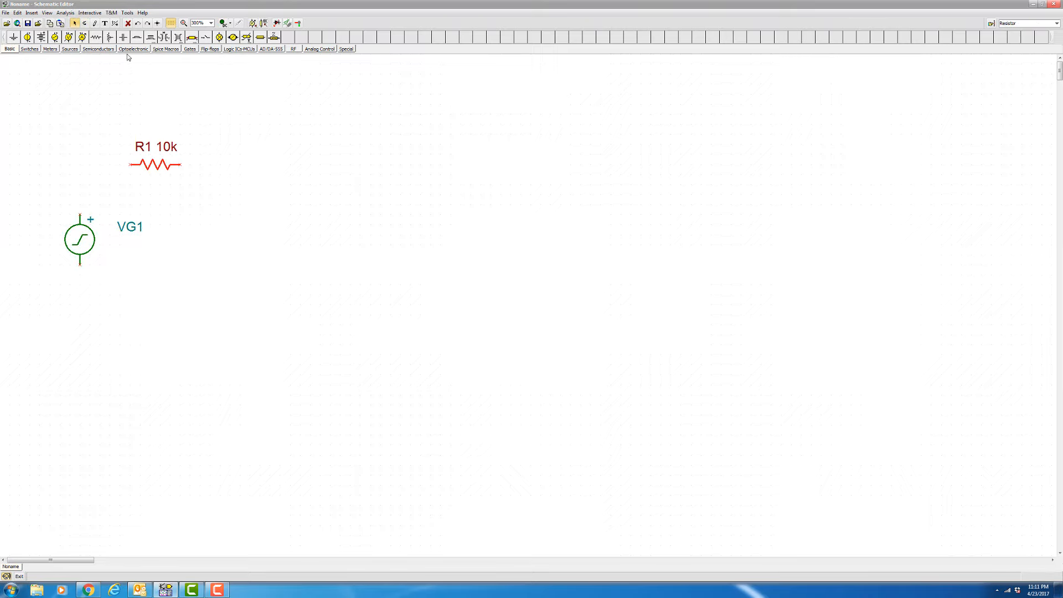
{"action": "left_click", "coordinate": [124, 37]}
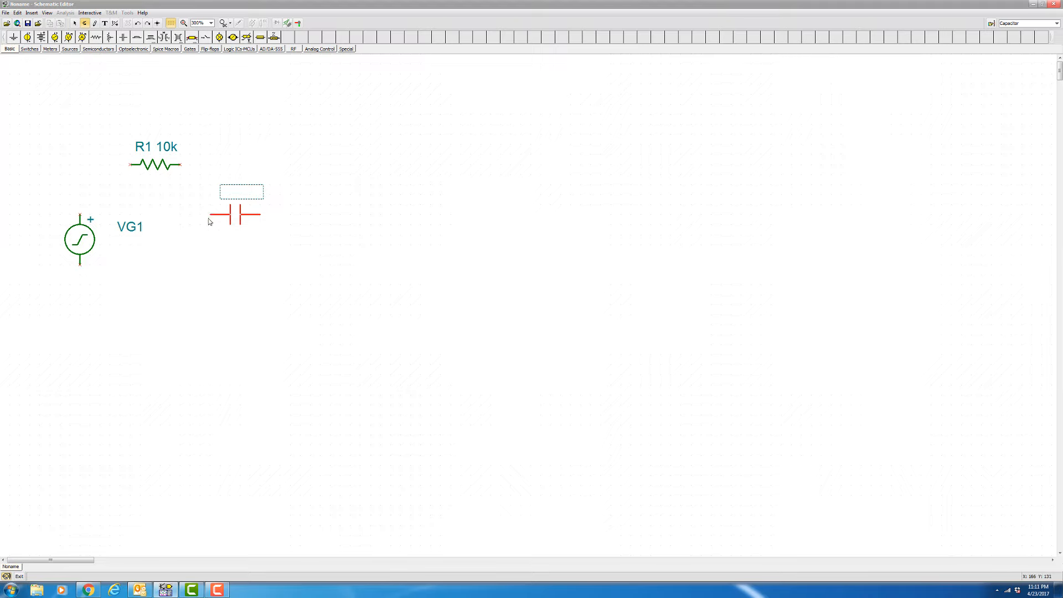
{"action": "left_click", "coordinate": [209, 218]}
{"action": "left_click", "coordinate": [68, 37]}
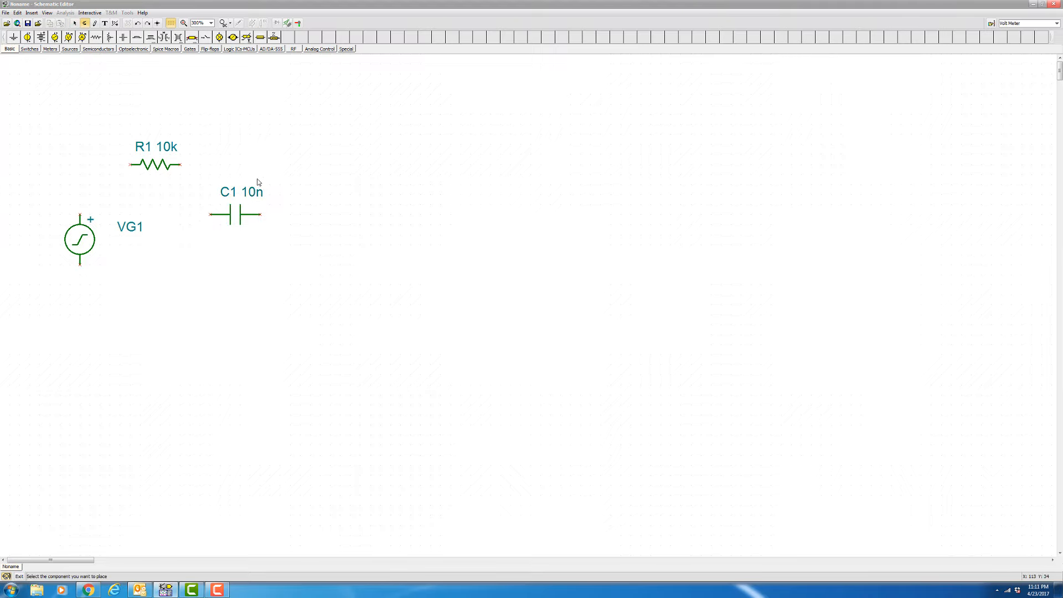
{"action": "left_click", "coordinate": [310, 238]}
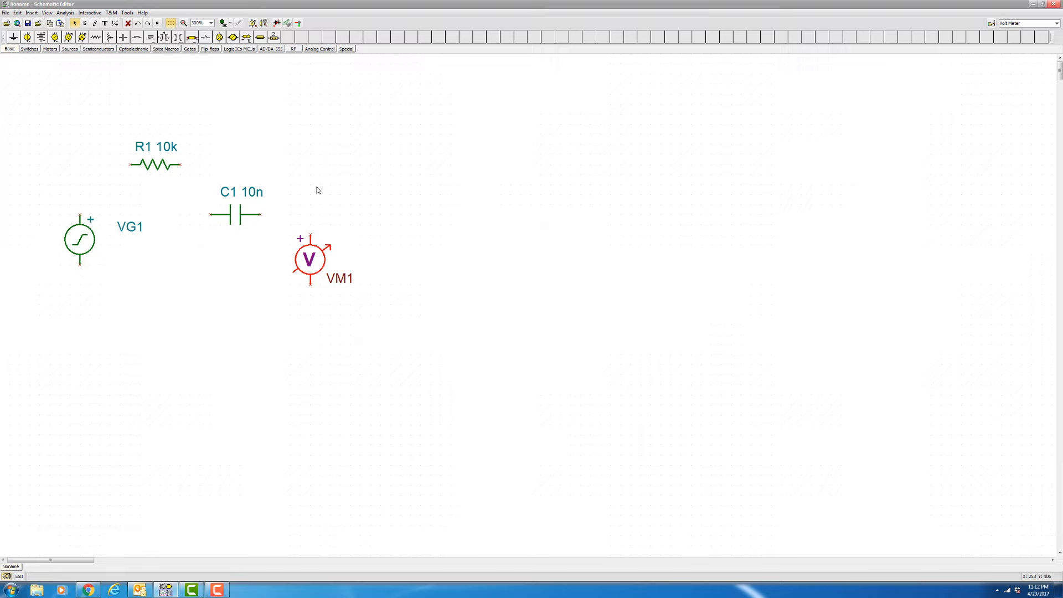
Rotate the capacitor left so it stands vertically, and rearrange the four components into a compact RC circuit layout
{"action": "right_click", "coordinate": [241, 216]}
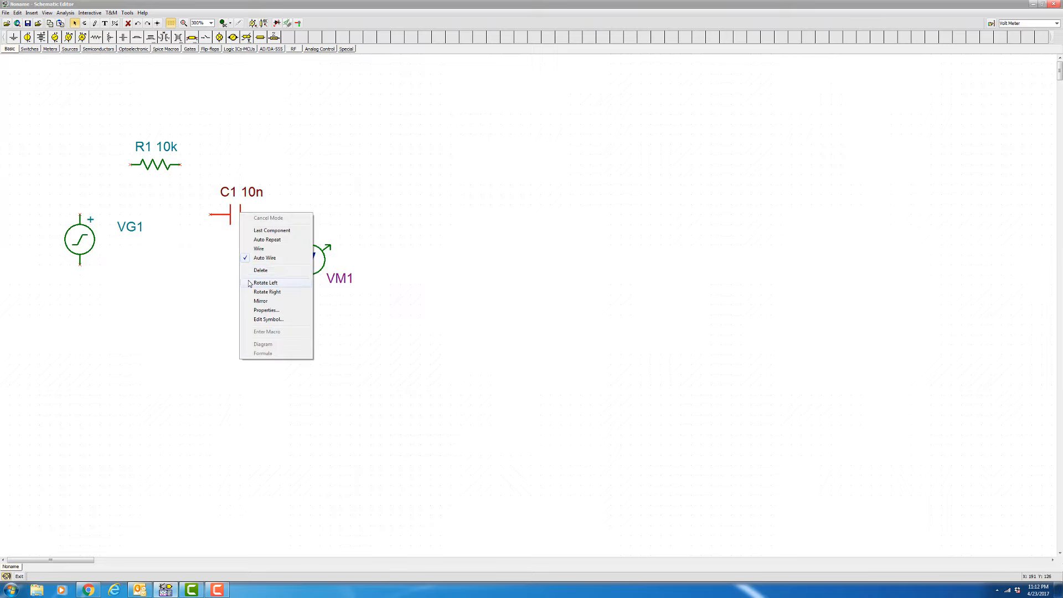
{"action": "left_click", "coordinate": [265, 283]}
{"action": "left_click_drag", "start_coordinate": [215, 194], "coordinate": [243, 241]}
{"action": "left_click_drag", "start_coordinate": [309, 261], "coordinate": [299, 220]}
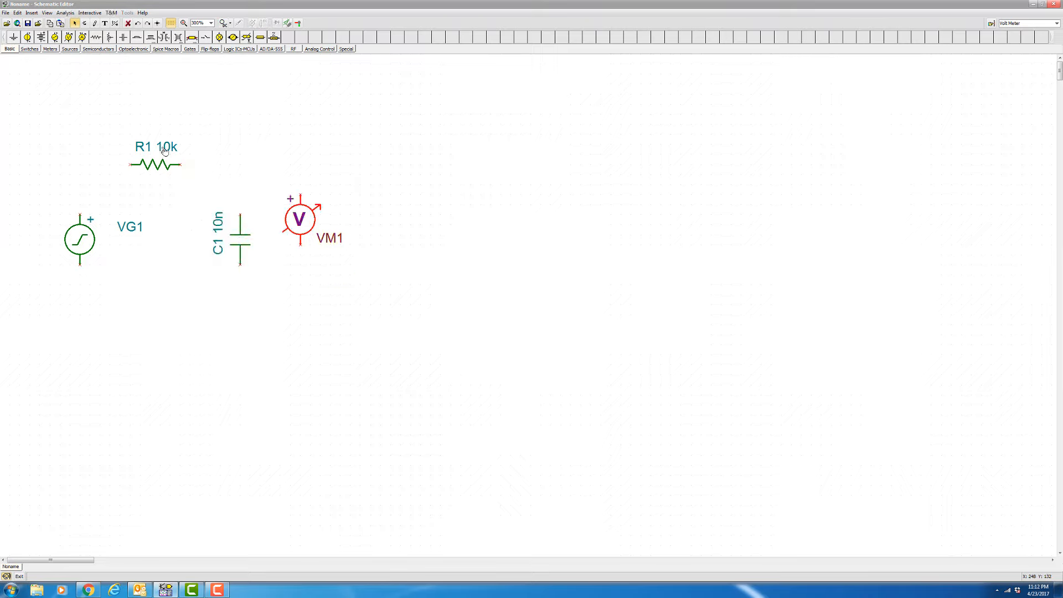
{"action": "left_click_drag", "start_coordinate": [159, 163], "coordinate": [170, 174]}
{"action": "left_click_drag", "start_coordinate": [80, 239], "coordinate": [100, 229]}
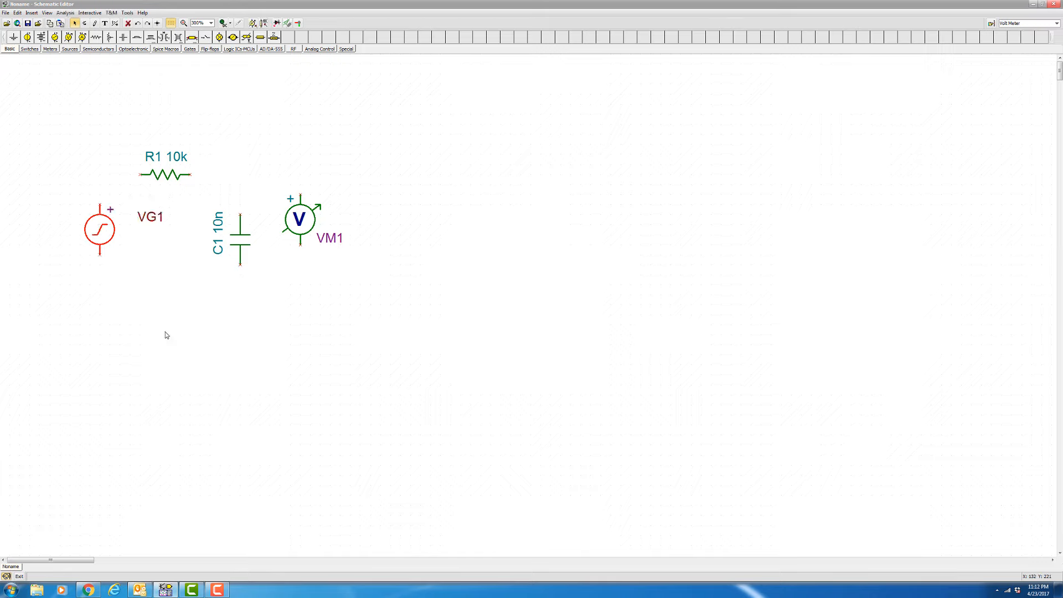
Wire the generator, resistor, capacitor and volt meter into a closed RC loop with the meter across the capacitor
{"action": "left_click", "coordinate": [95, 23]}
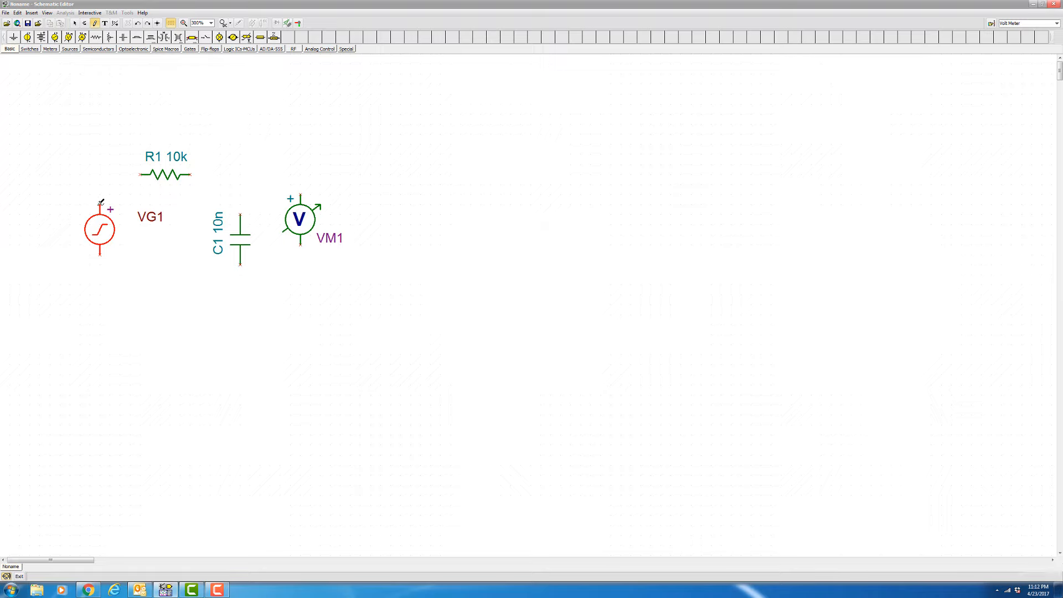
{"action": "mouse_move", "coordinate": [100, 203]}
{"action": "left_mouse_down"}
{"action": "mouse_move", "coordinate": [104, 172]}
{"action": "mouse_move", "coordinate": [126, 171]}
{"action": "mouse_move", "coordinate": [248, 200]}
{"action": "mouse_move", "coordinate": [241, 216]}
{"action": "mouse_move", "coordinate": [266, 171]}
{"action": "mouse_move", "coordinate": [240, 173]}
{"action": "mouse_move", "coordinate": [257, 191]}
{"action": "mouse_move", "coordinate": [259, 177]}
{"action": "mouse_move", "coordinate": [228, 166]}
{"action": "mouse_move", "coordinate": [227, 177]}
{"action": "left_mouse_up"}
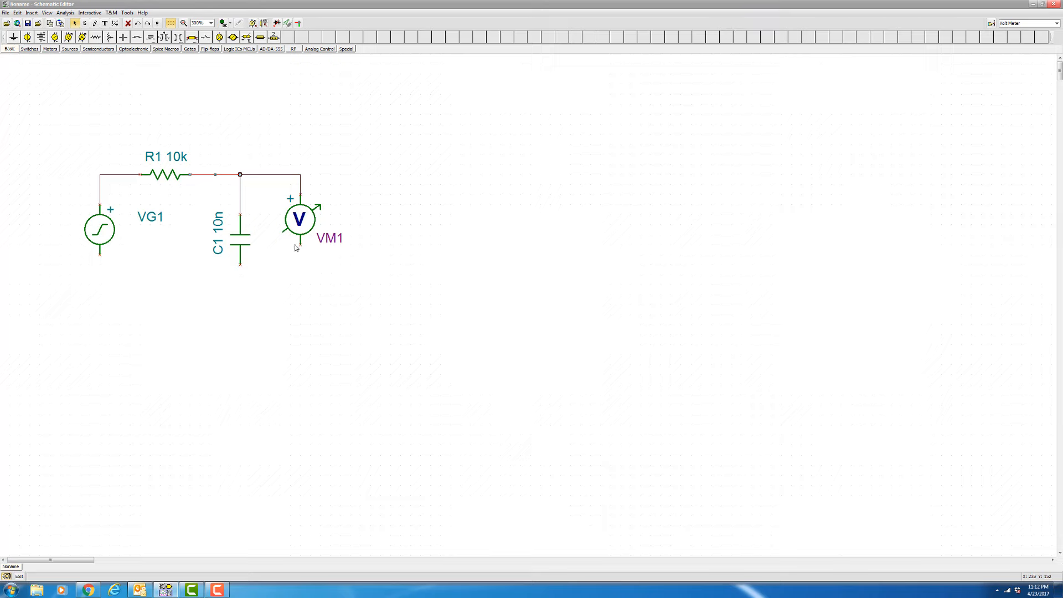
{"action": "mouse_move", "coordinate": [301, 244]}
{"action": "left_mouse_down"}
{"action": "mouse_move", "coordinate": [288, 262]}
{"action": "mouse_move", "coordinate": [209, 280]}
{"action": "mouse_move", "coordinate": [119, 275]}
{"action": "mouse_move", "coordinate": [100, 255]}
{"action": "left_mouse_up"}
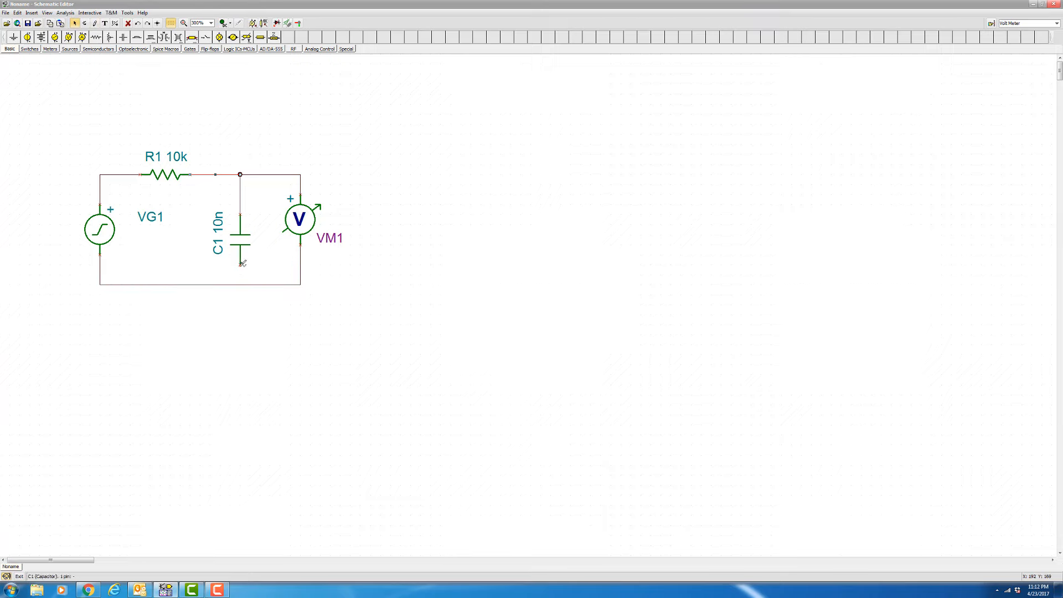
{"action": "left_click_drag", "start_coordinate": [241, 264], "coordinate": [240, 284]}
{"action": "left_click", "coordinate": [352, 161]}
Place a ground symbol below the capacitor and wire it to the lower junction
{"action": "left_click", "coordinate": [13, 38]}
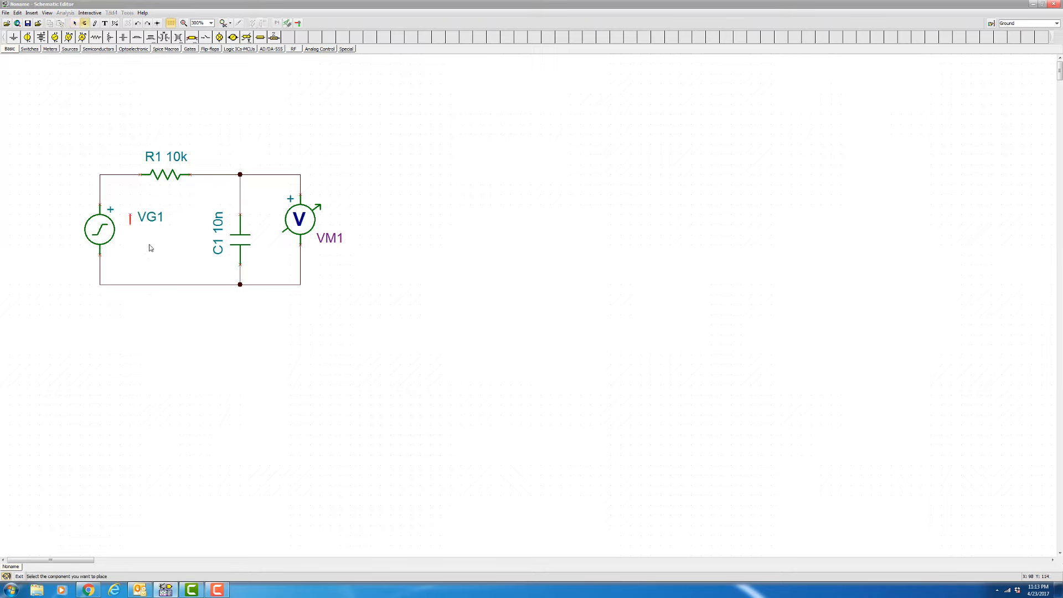
{"action": "left_click", "coordinate": [238, 304]}
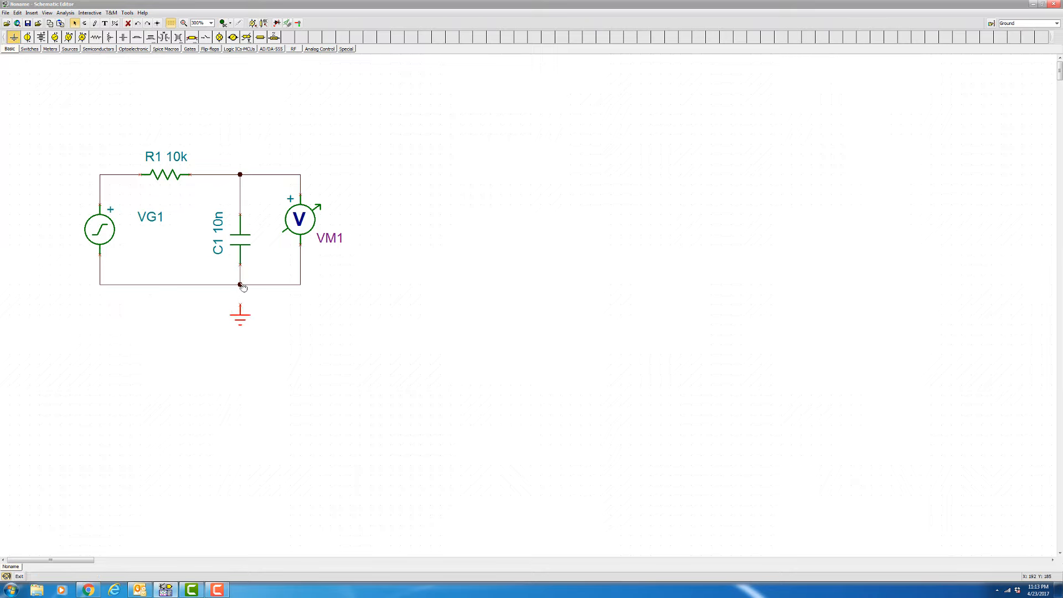
{"action": "left_click", "coordinate": [243, 285]}
{"action": "left_click", "coordinate": [94, 23]}
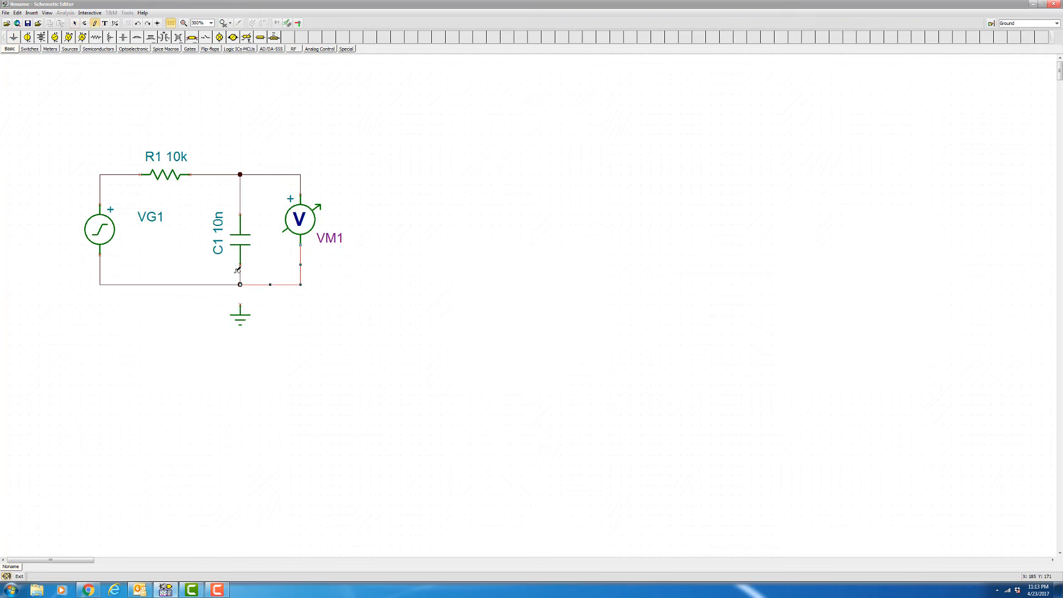
{"action": "left_click_drag", "start_coordinate": [242, 305], "coordinate": [244, 285]}
Add a second volt meter above R1, rotate it left, and wire it in parallel with the resistor
{"action": "left_click", "coordinate": [69, 38]}
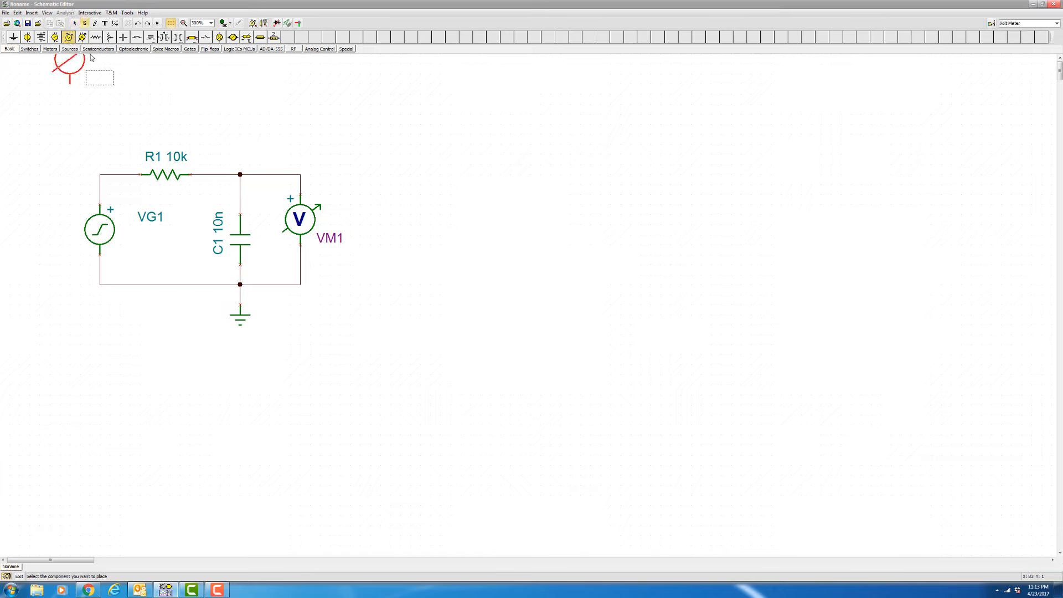
{"action": "left_click", "coordinate": [194, 103]}
{"action": "right_click", "coordinate": [164, 101]}
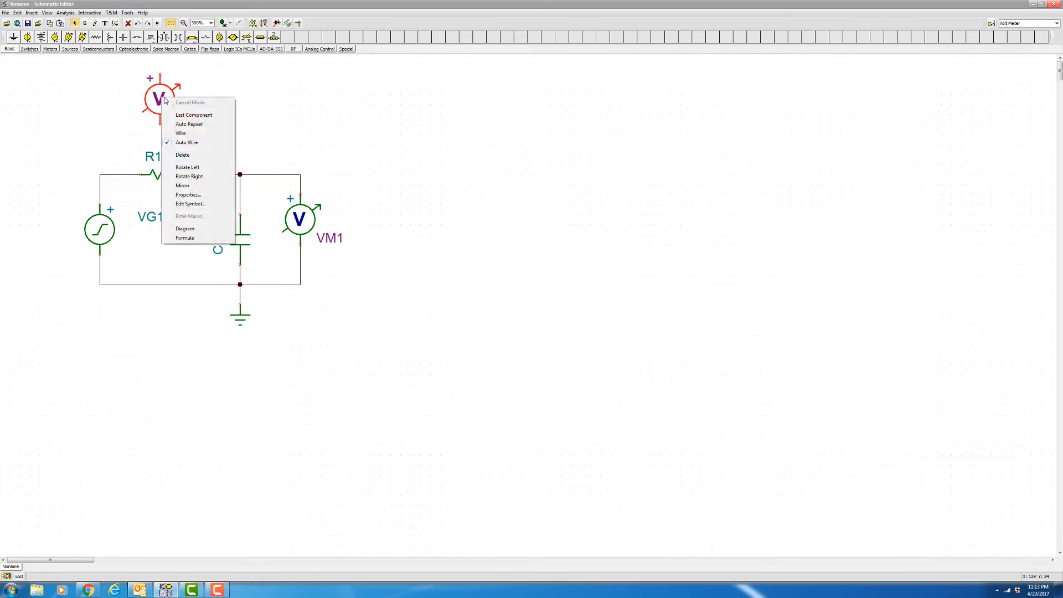
{"action": "left_click", "coordinate": [194, 167]}
{"action": "left_click_drag", "start_coordinate": [185, 75], "coordinate": [169, 118]}
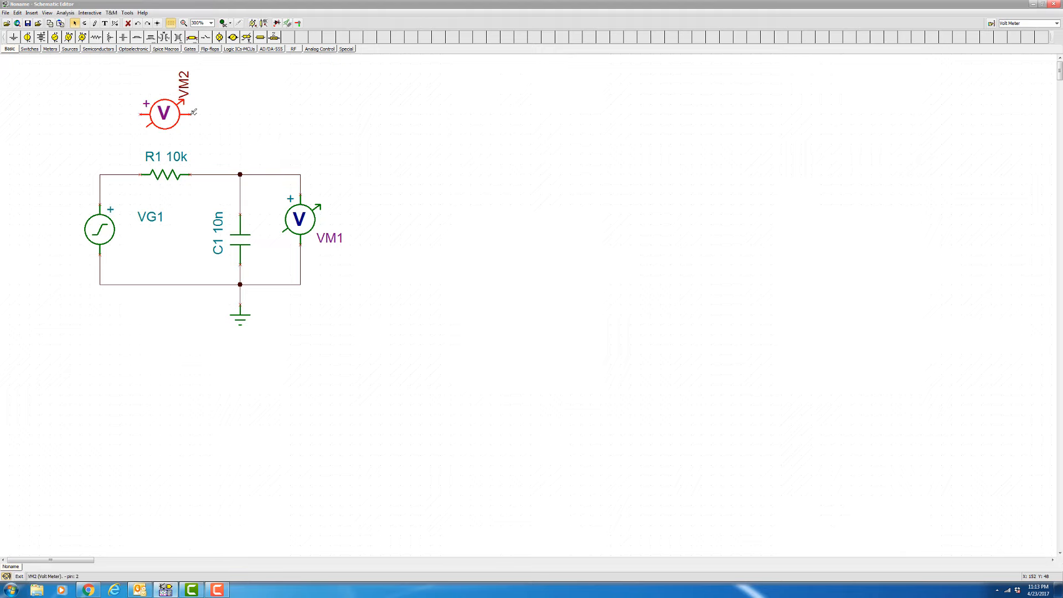
{"action": "left_click", "coordinate": [191, 114]}
{"action": "left_click", "coordinate": [240, 175]}
{"action": "left_click_drag", "start_coordinate": [100, 165], "coordinate": [99, 174]}
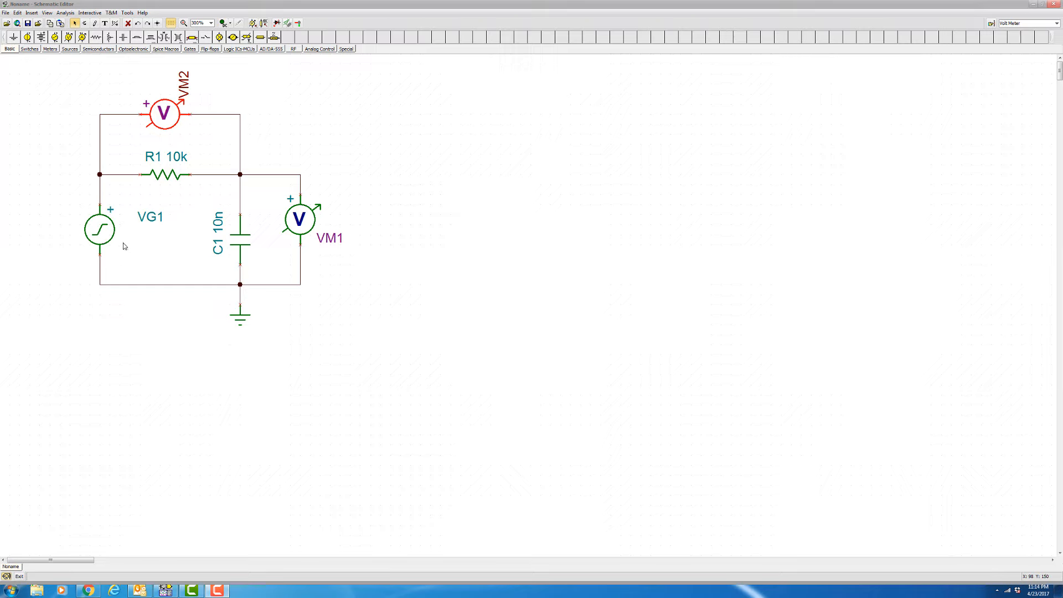
Set the voltage generator's signal to a sine wave with a 1 V amplitude
{"action": "right_click", "coordinate": [106, 238]}
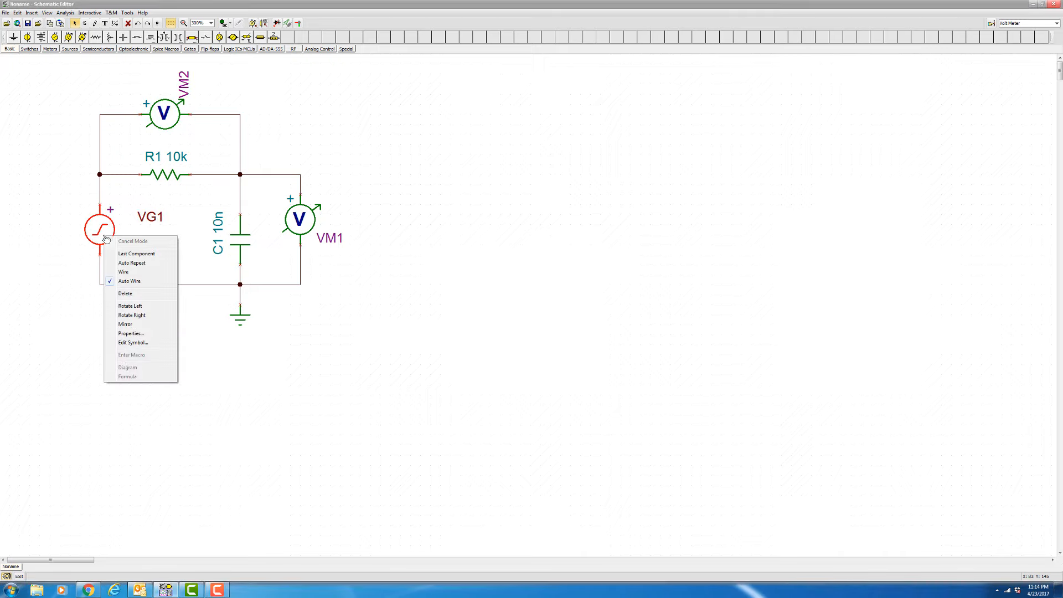
{"action": "left_click", "coordinate": [131, 337]}
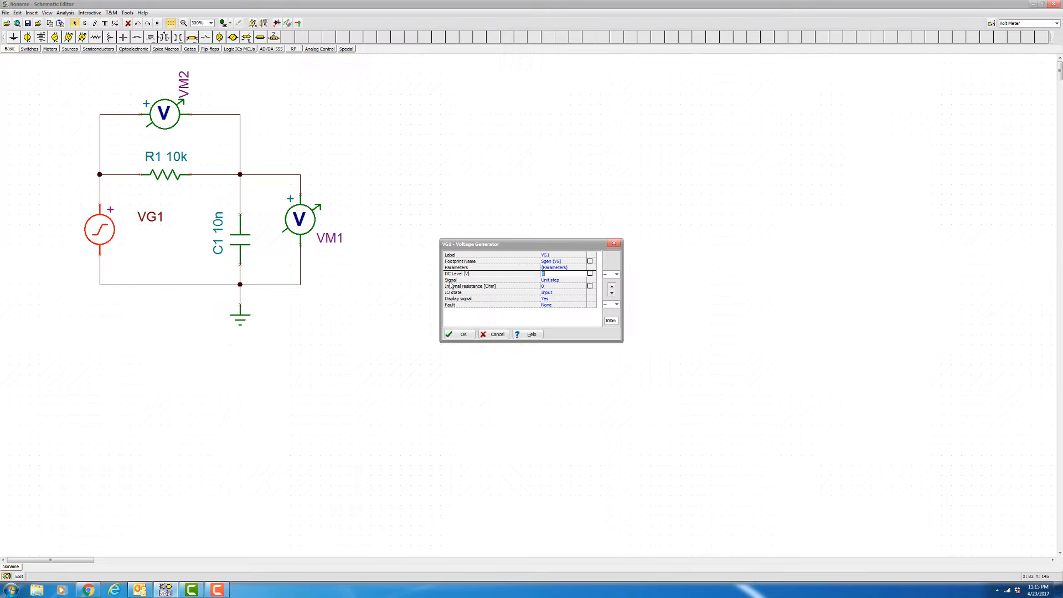
{"action": "left_click", "coordinate": [554, 281]}
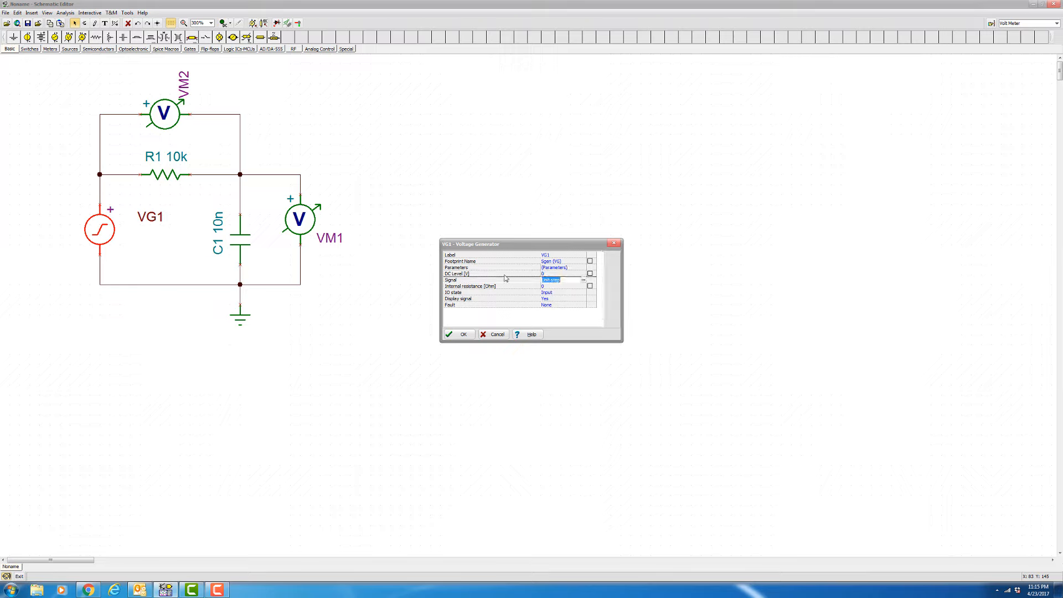
{"action": "left_click", "coordinate": [583, 281]}
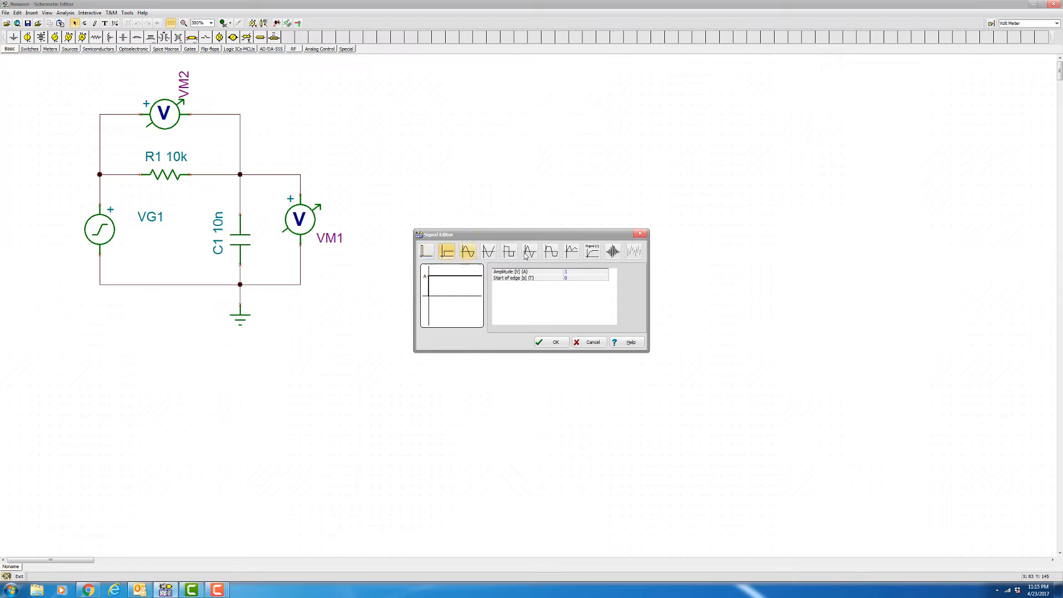
{"action": "left_click", "coordinate": [470, 255]}
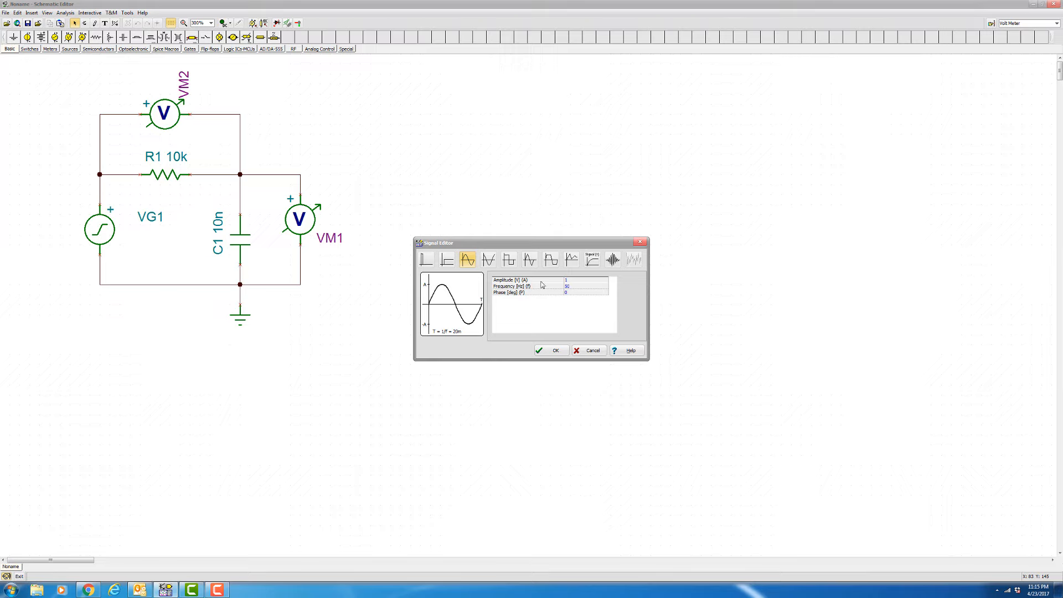
{"action": "left_click", "coordinate": [571, 280]}
{"action": "key", "text": "Return"}
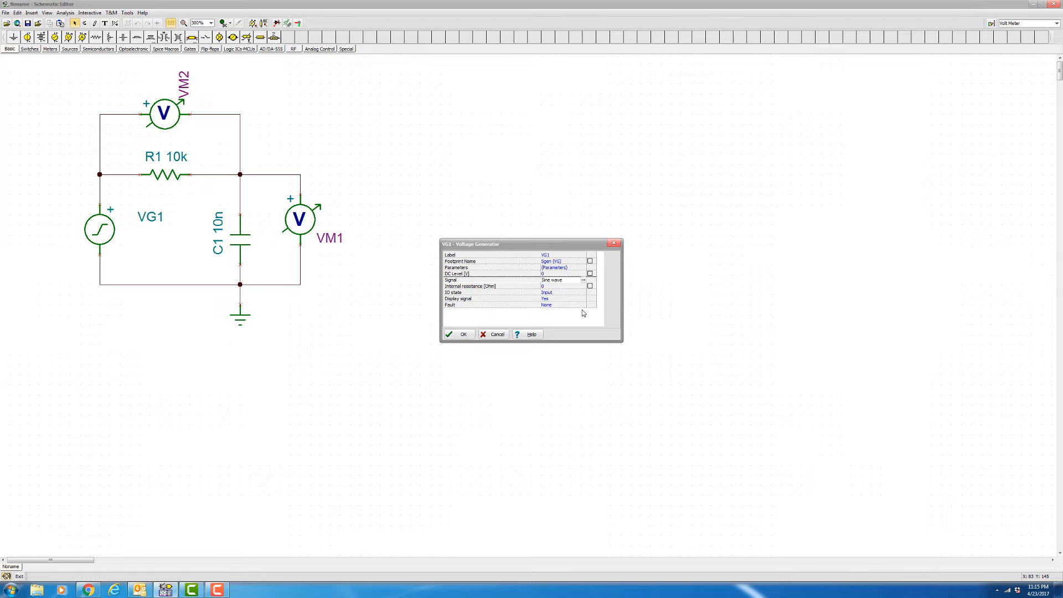
{"action": "left_click", "coordinate": [450, 336]}
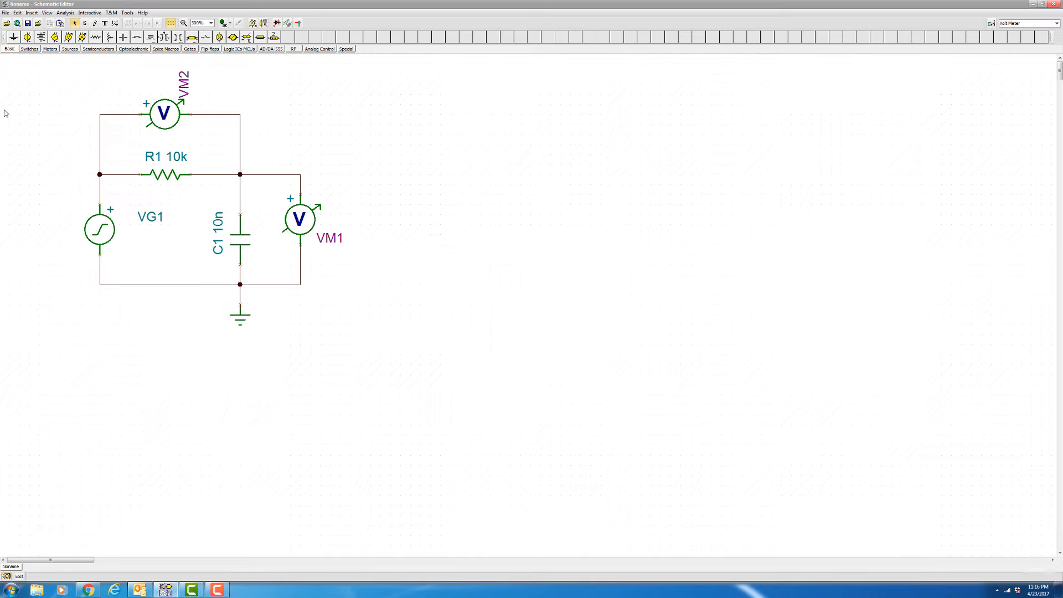
Run an AC transfer characteristic up to 100k Hz with 200 points, logarithmic sweep and an amplitude and phase diagram, and reposition the plot window
{"action": "left_click", "coordinate": [66, 14]}
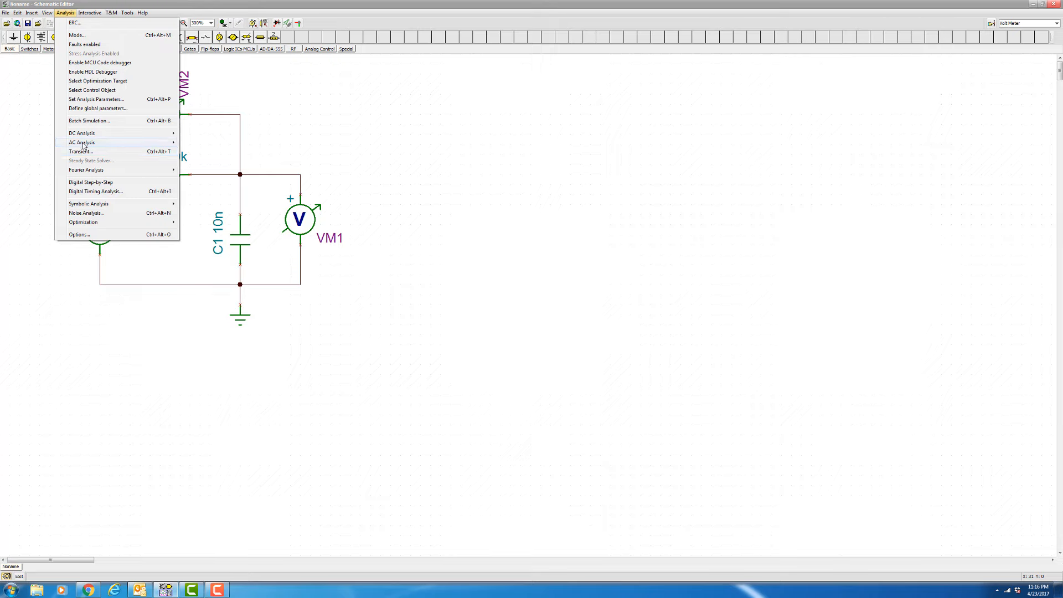
{"action": "mouse_move", "coordinate": [84, 145]}
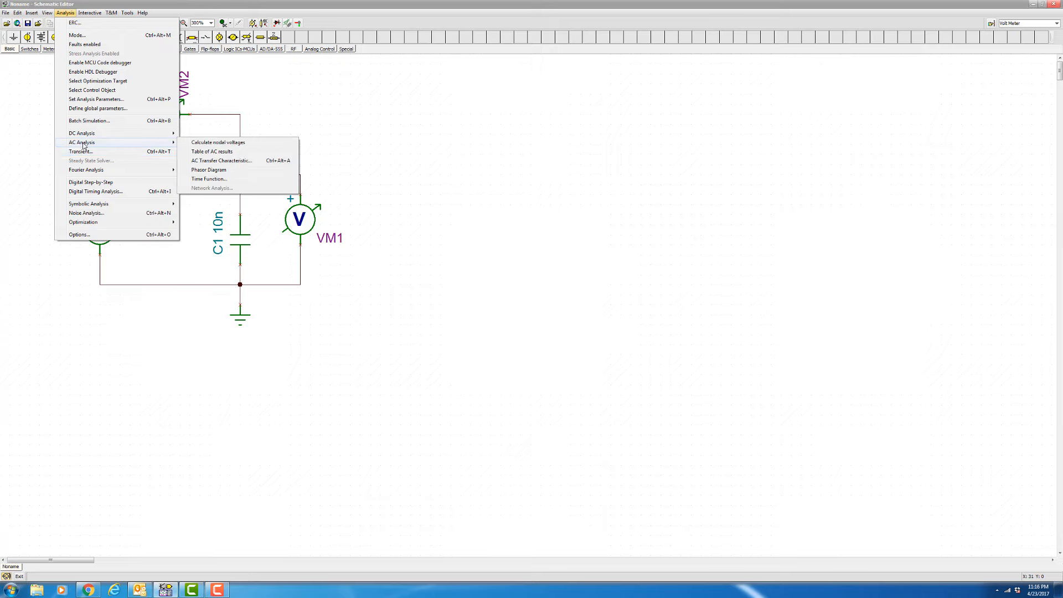
{"action": "left_click", "coordinate": [233, 161]}
{"action": "left_click_drag", "start_coordinate": [514, 232], "coordinate": [446, 185]}
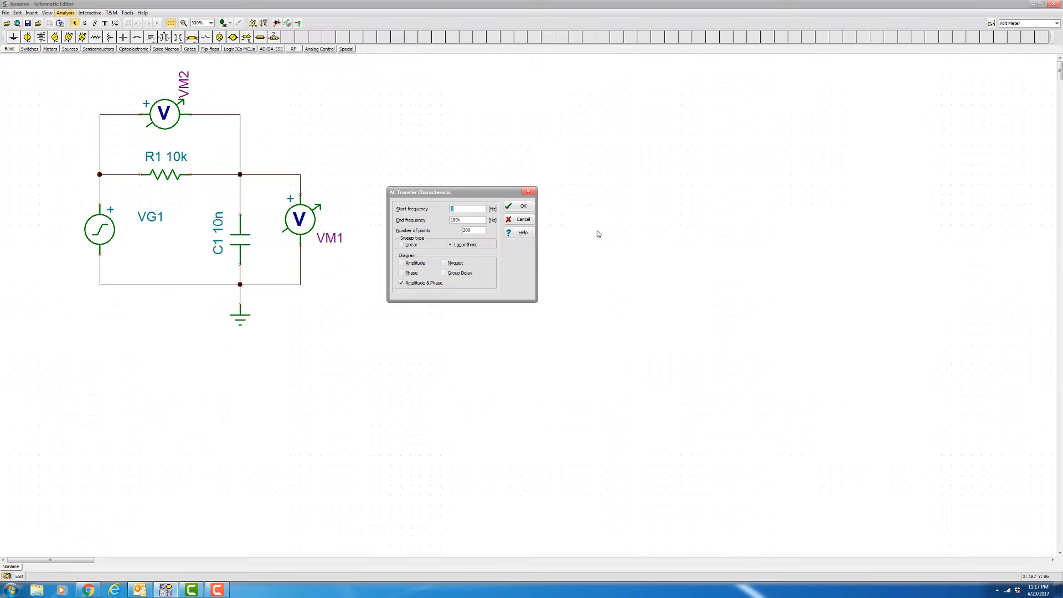
{"action": "left_click", "coordinate": [520, 209]}
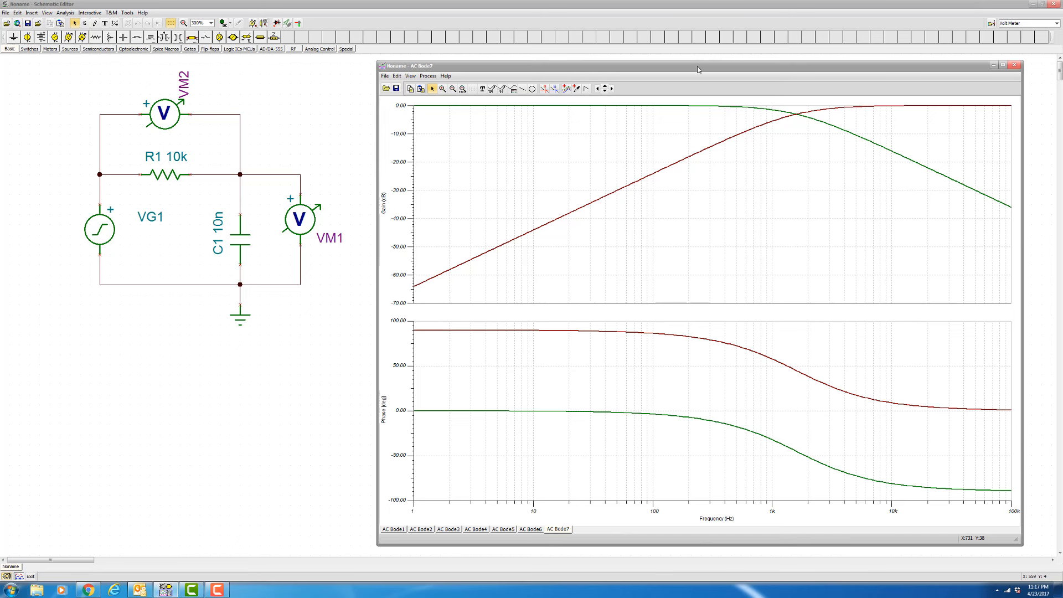
{"action": "left_click_drag", "start_coordinate": [699, 70], "coordinate": [674, 57]}
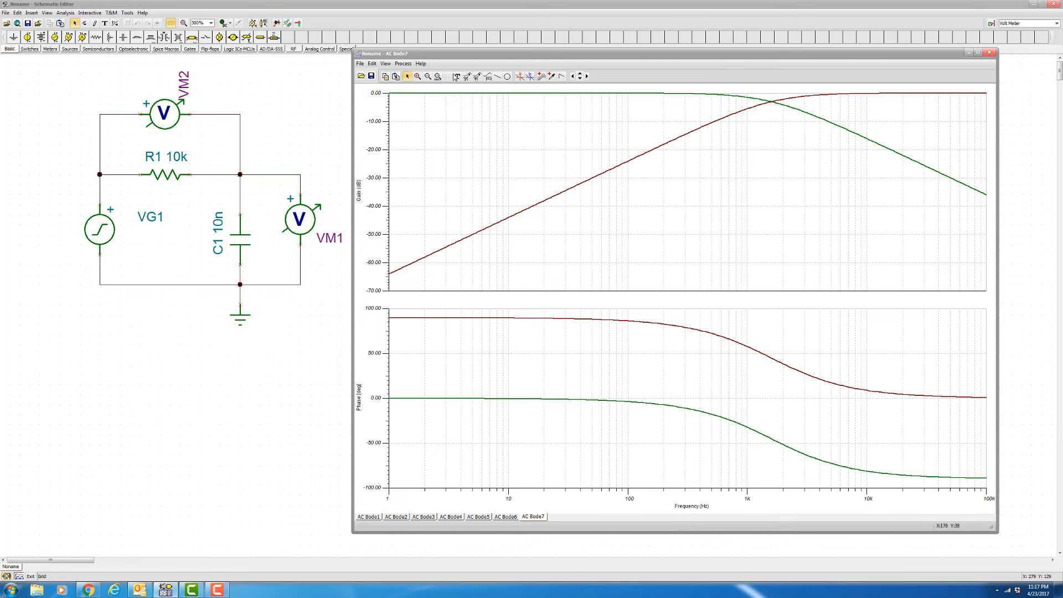
Add the text label "green is VM!" just below the green curve on the gain plot
{"action": "left_click", "coordinate": [457, 79]}
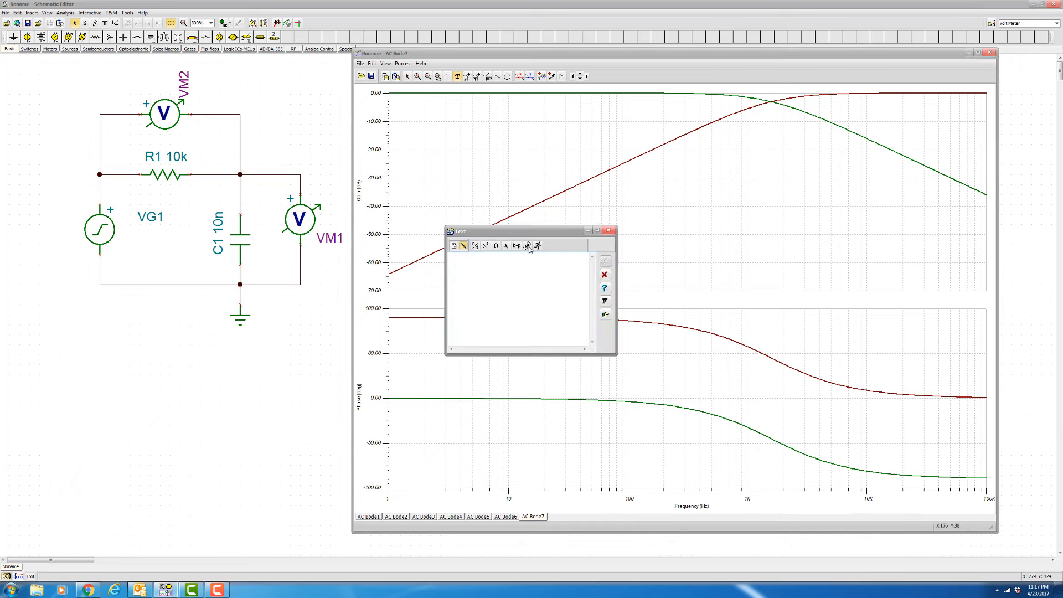
{"action": "type", "text": "green is VM1"}
{"action": "left_click", "coordinate": [604, 261]}
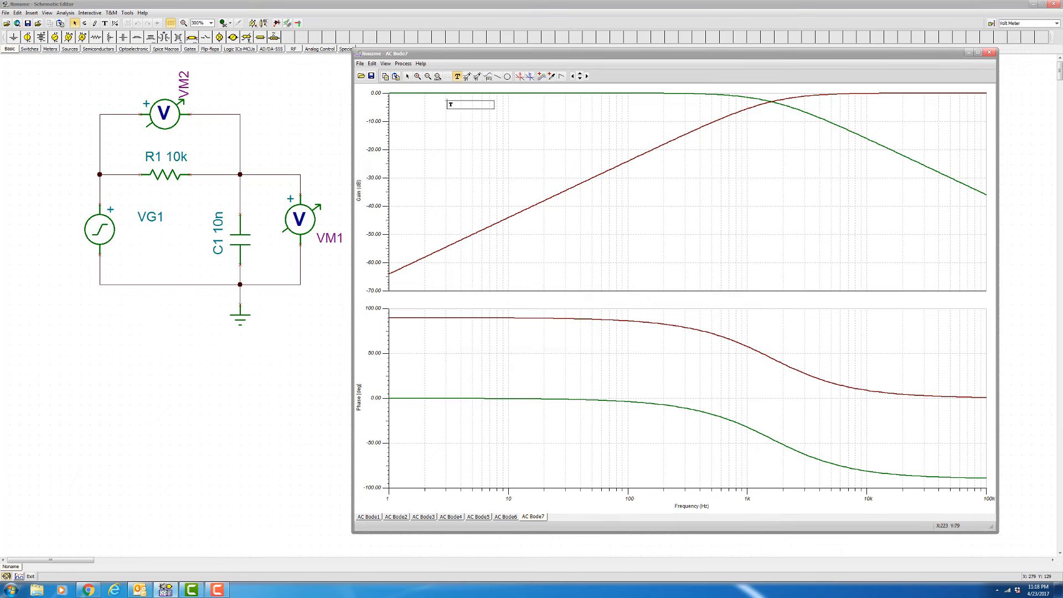
{"action": "left_click", "coordinate": [448, 102]}
Attach cursor A to the green gain curve to read its frequency and gain
{"action": "mouse_move", "coordinate": [777, 101]}
{"action": "left_click", "coordinate": [520, 78]}
{"action": "left_click", "coordinate": [693, 94]}
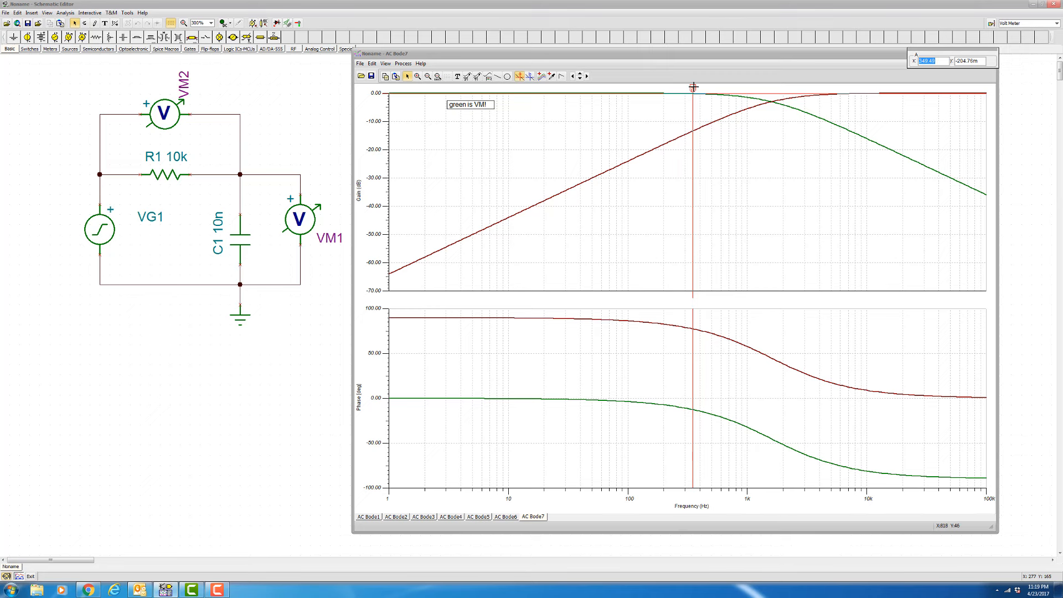
Move cursor A to the crossing of the two gain curves, set its Y value to -3, and reposition the readout below the curves
{"action": "left_click_drag", "start_coordinate": [694, 87], "coordinate": [771, 88]}
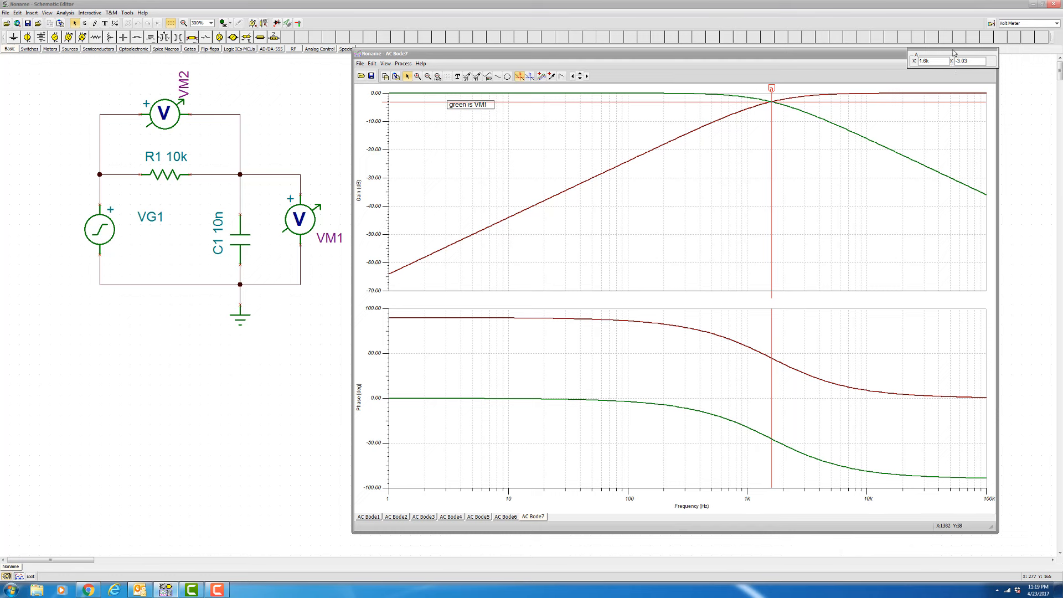
{"action": "left_click_drag", "start_coordinate": [954, 53], "coordinate": [623, 109]}
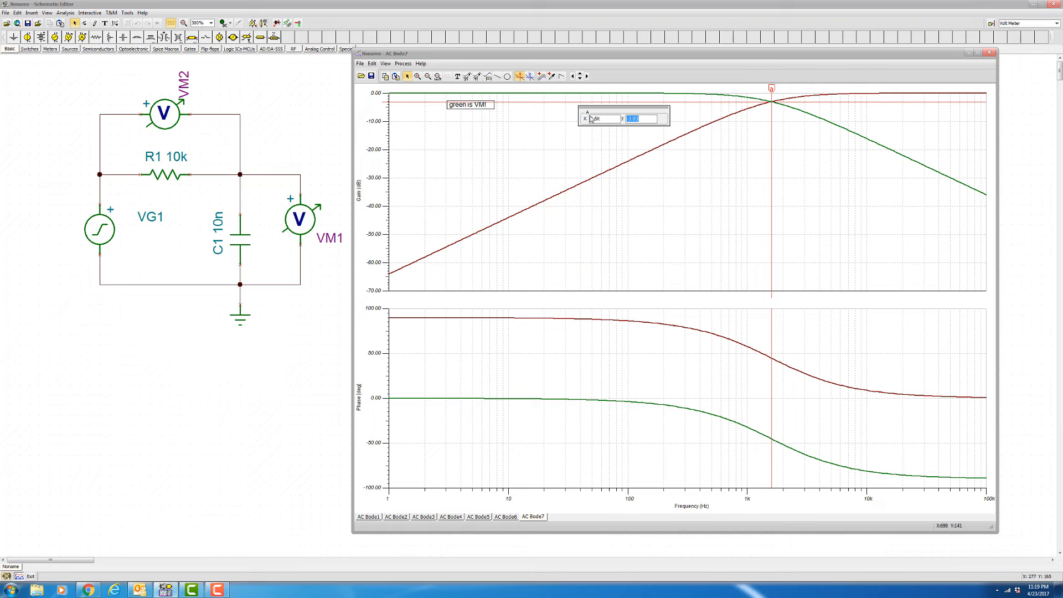
{"action": "type", "text": "-3"}
{"action": "key", "text": "Return"}
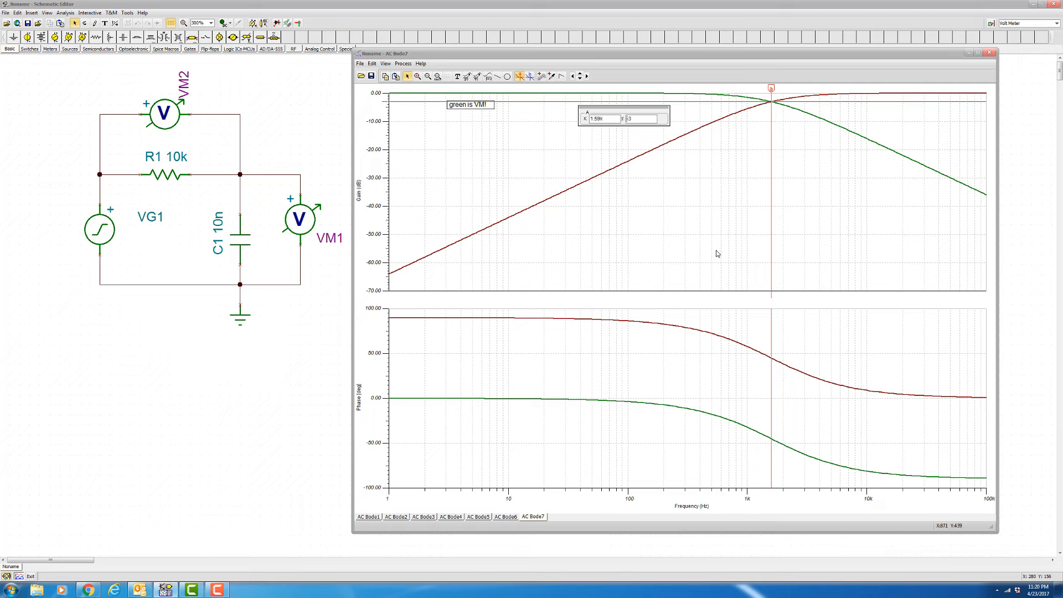
{"action": "left_click_drag", "start_coordinate": [624, 109], "coordinate": [702, 245]}
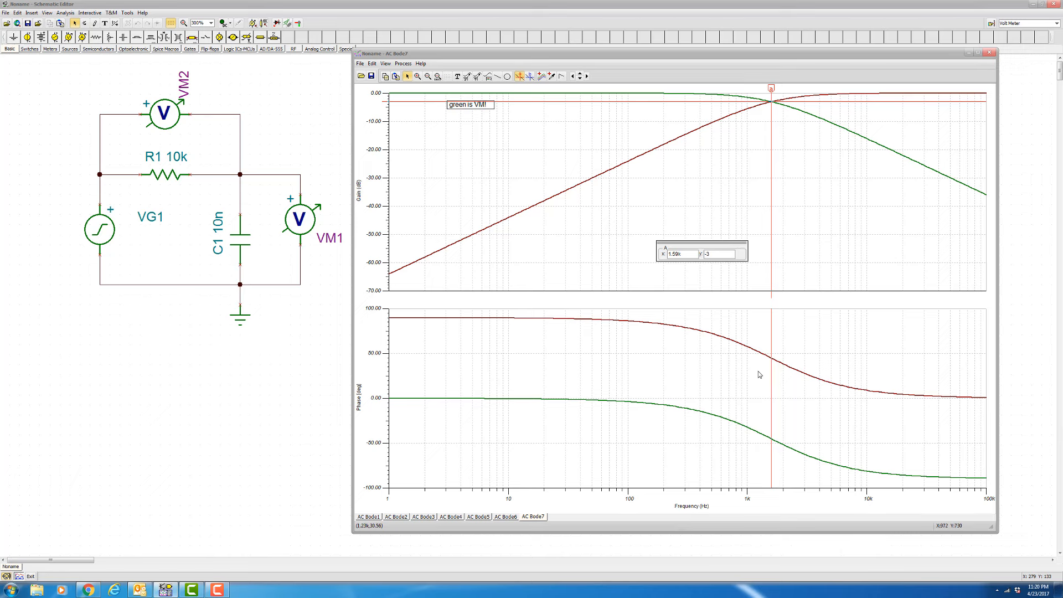
Attach cursor B to the green phase curve, bring it in line with cursor A, and set its X value to 1.59k
{"action": "left_click", "coordinate": [531, 79]}
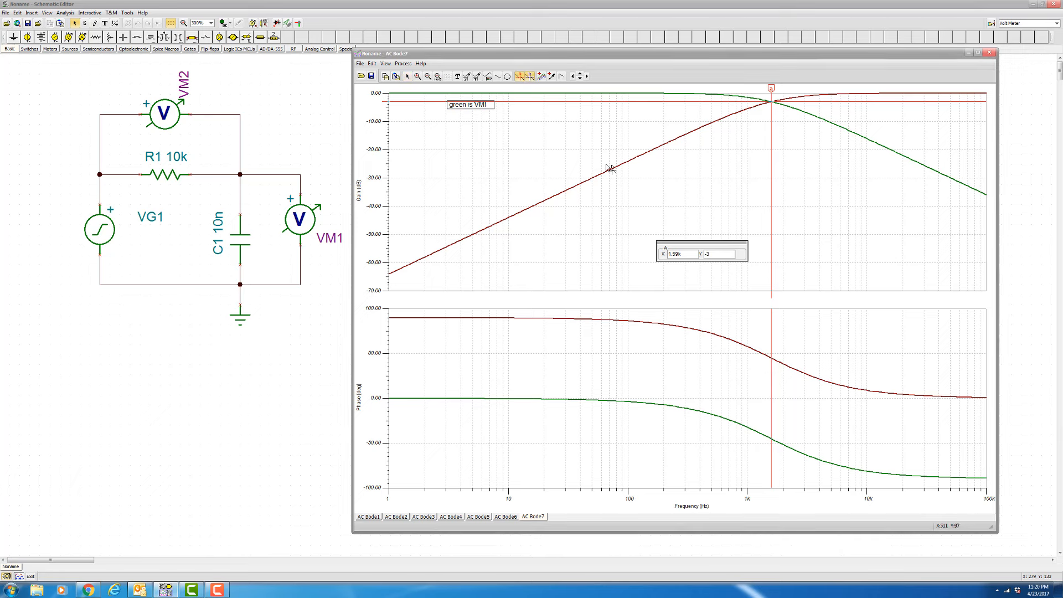
{"action": "left_click", "coordinate": [667, 407]}
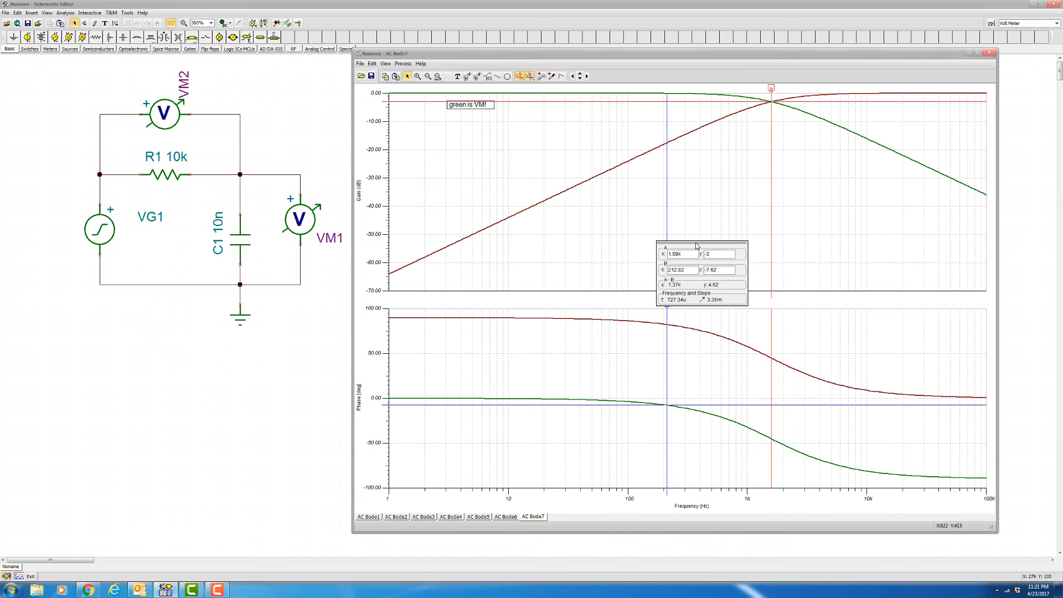
{"action": "left_click_drag", "start_coordinate": [697, 245], "coordinate": [594, 217]}
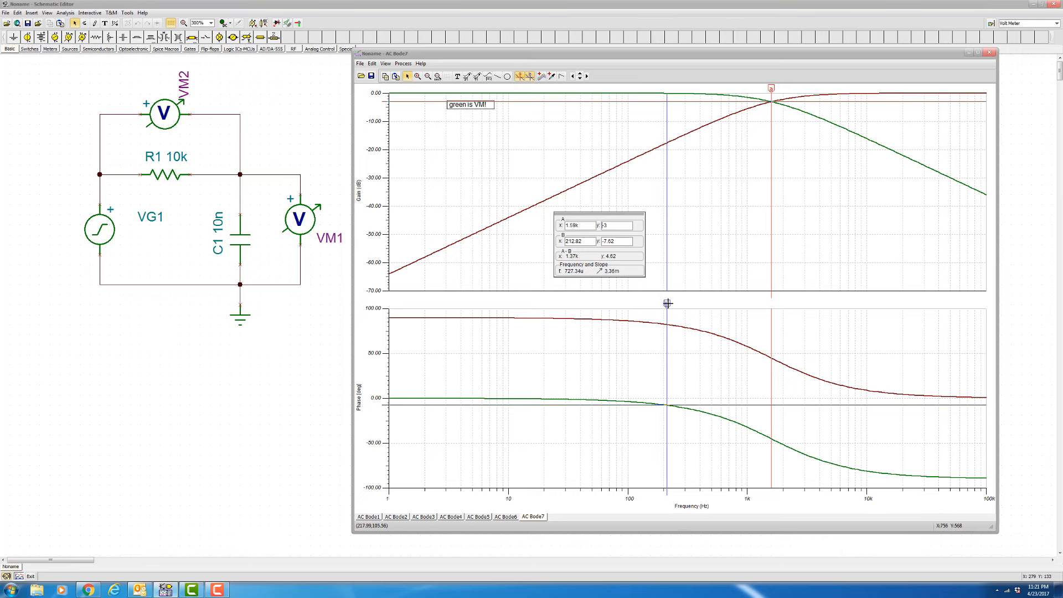
{"action": "left_click_drag", "start_coordinate": [668, 303], "coordinate": [772, 314]}
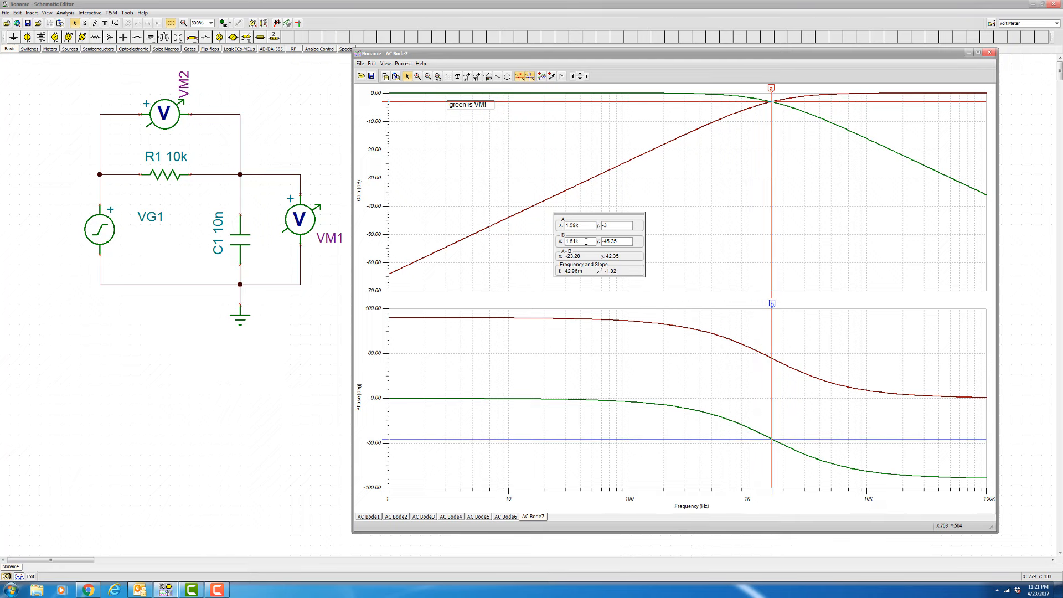
{"action": "left_click_drag", "start_coordinate": [586, 241], "coordinate": [546, 241]}
{"action": "type", "text": "1"}
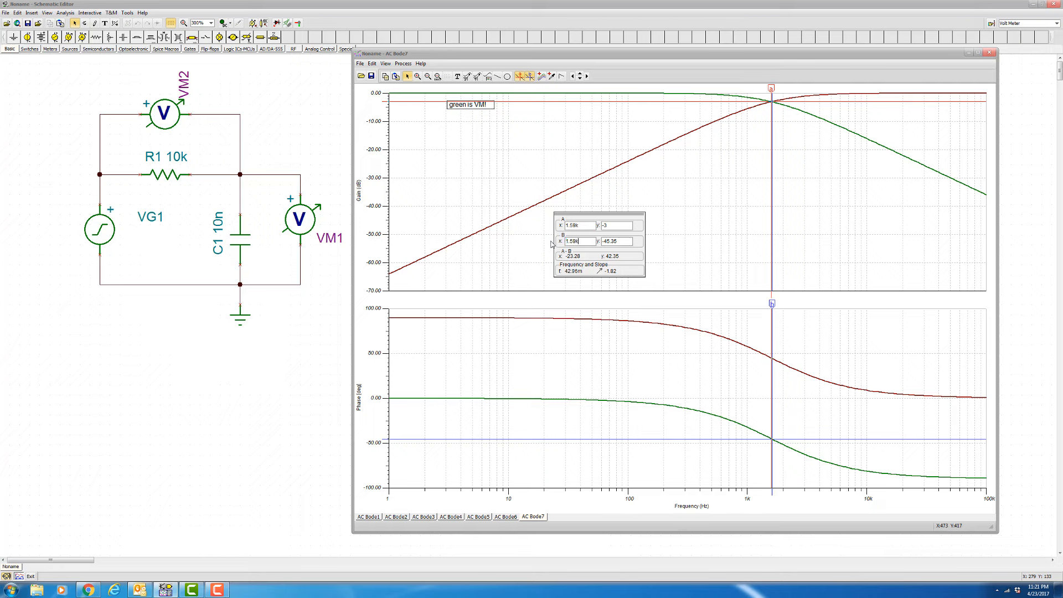
{"action": "key", "text": "Return"}
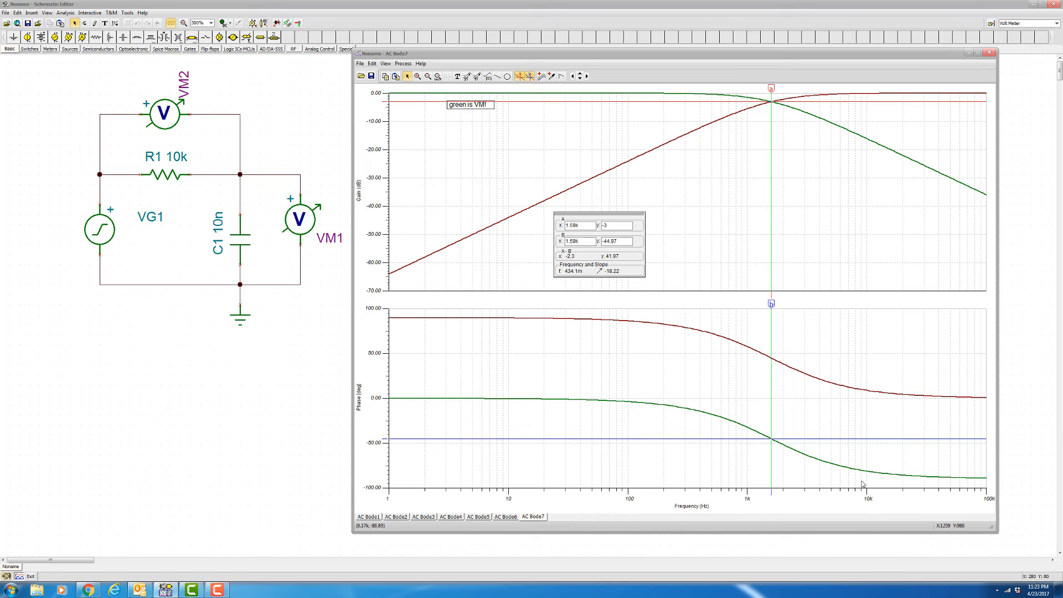
Set the capacitance of capacitor C1 to 100n
{"action": "right_click", "coordinate": [239, 237]}
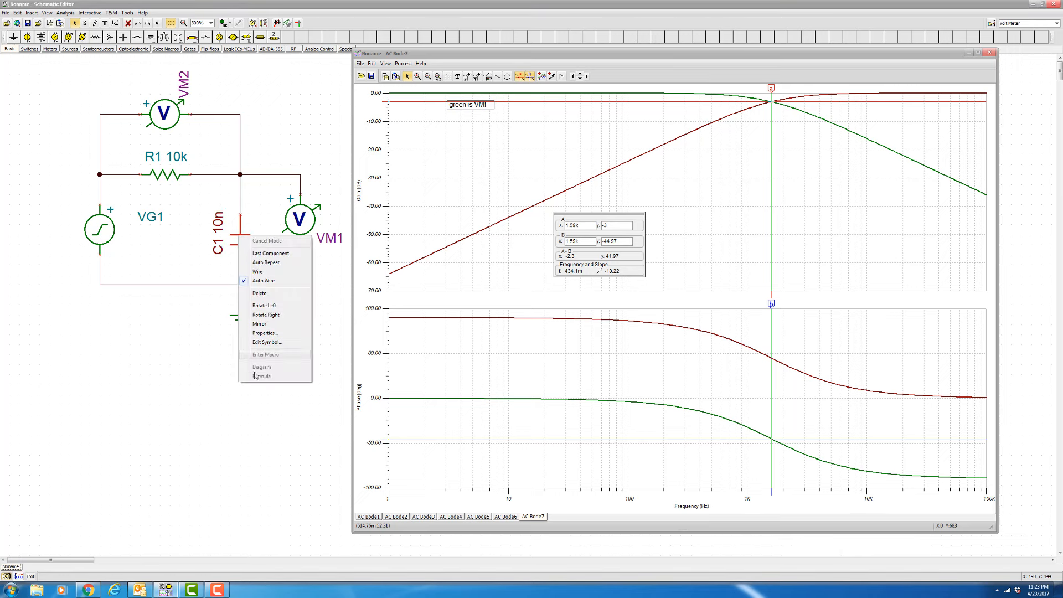
{"action": "left_click", "coordinate": [266, 333]}
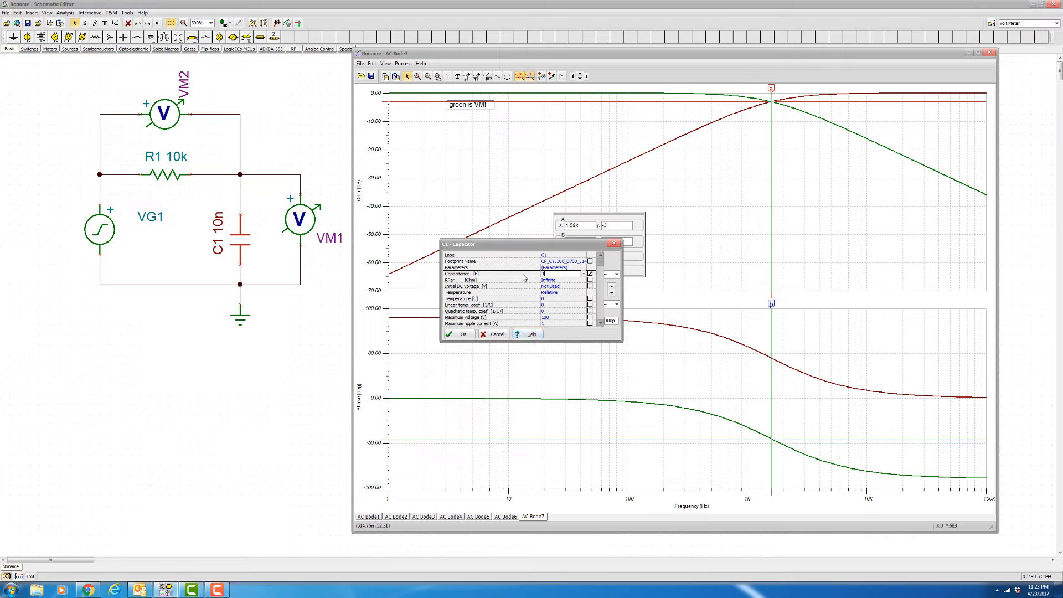
{"action": "left_click", "coordinate": [459, 336]}
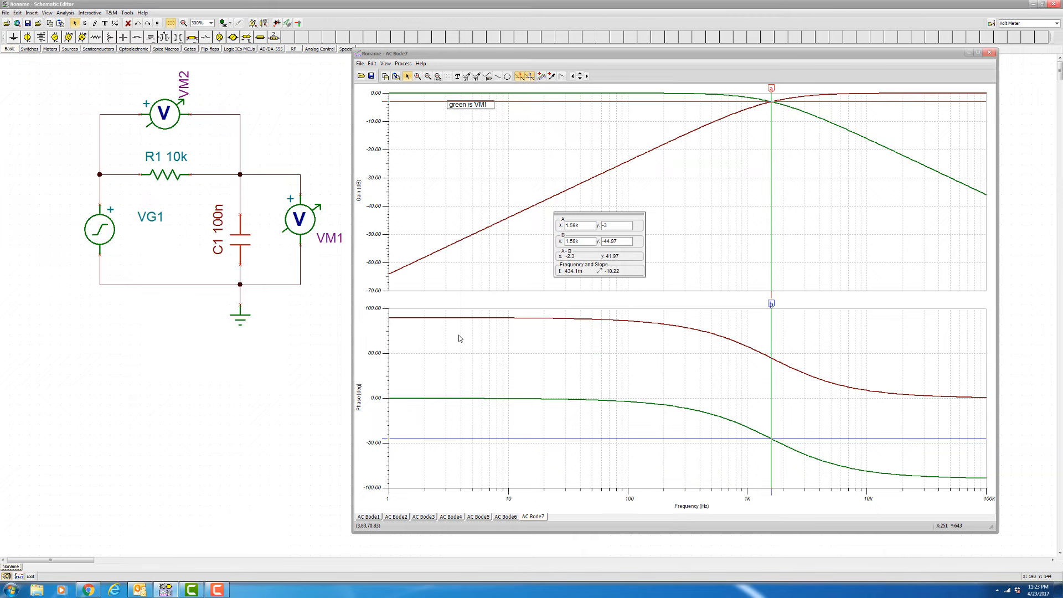
Close the old Bode plot and rerun the AC transfer characteristic with the same sweep up to 100k Hz and 200 points
{"action": "left_click", "coordinate": [990, 53]}
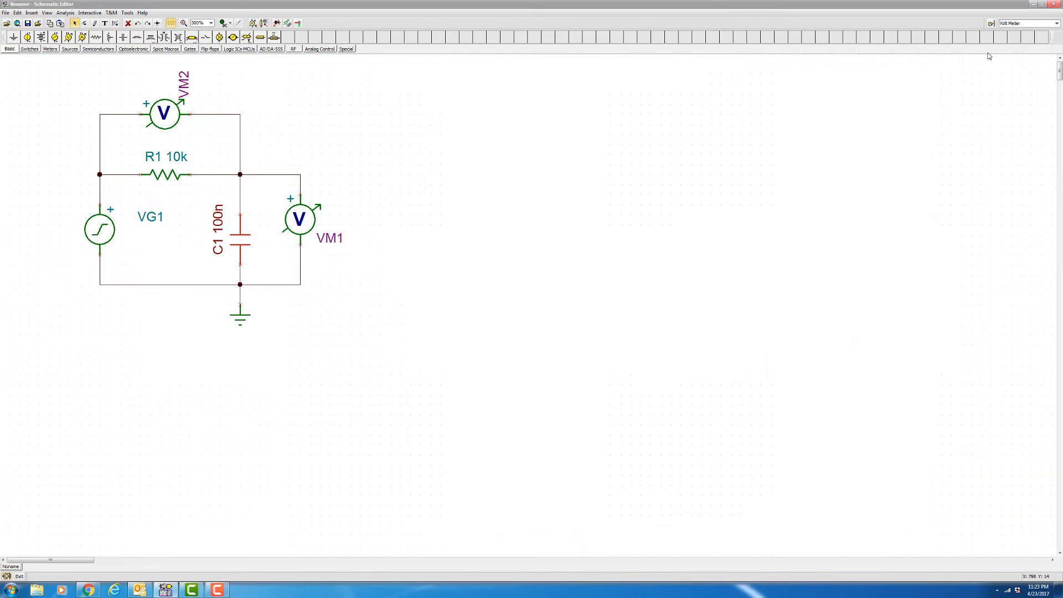
{"action": "left_click", "coordinate": [65, 14]}
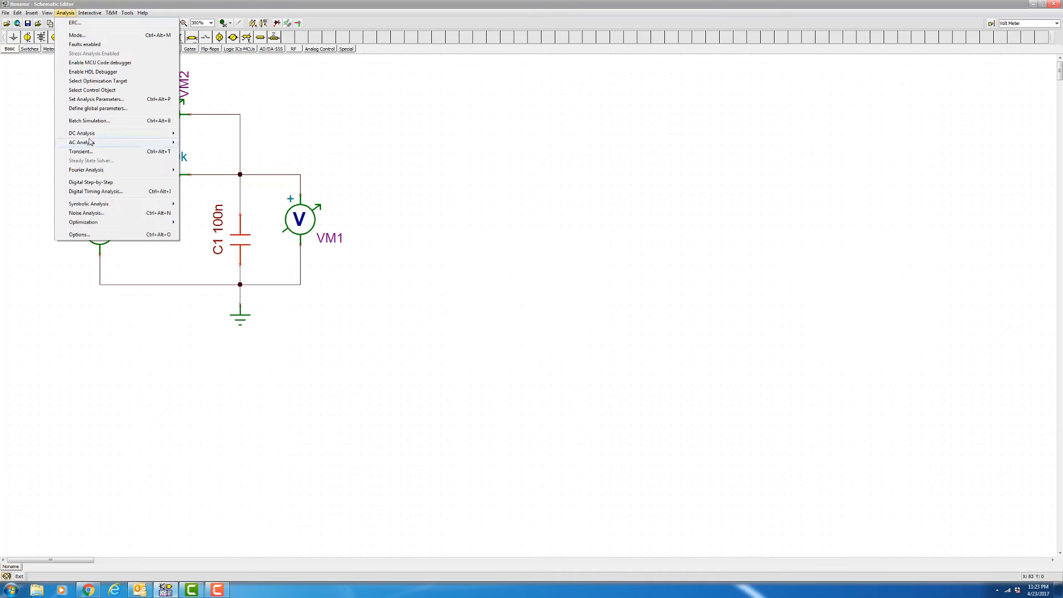
{"action": "mouse_move", "coordinate": [92, 143]}
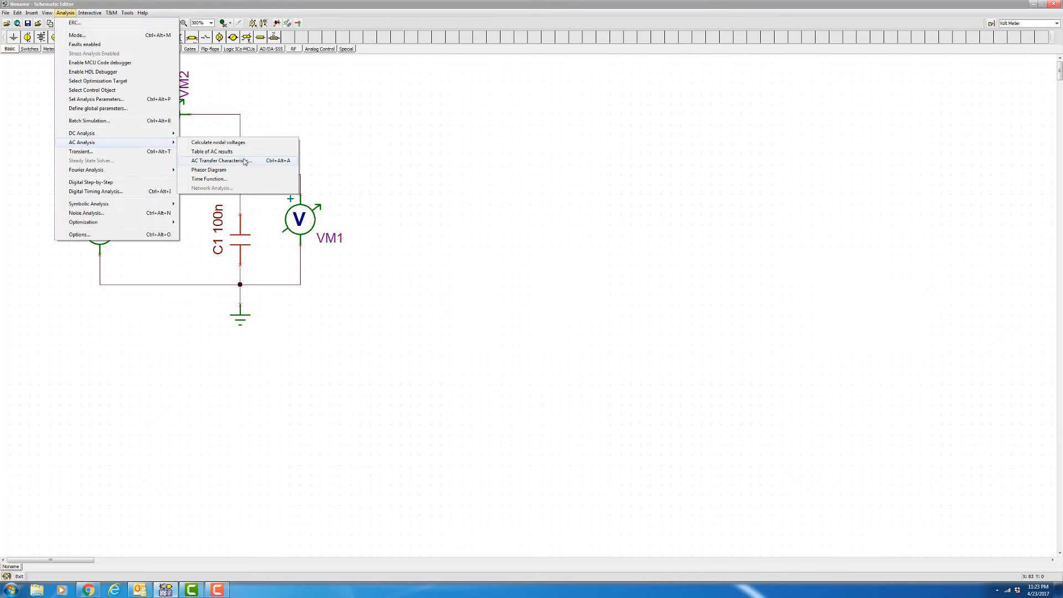
{"action": "left_click", "coordinate": [244, 161]}
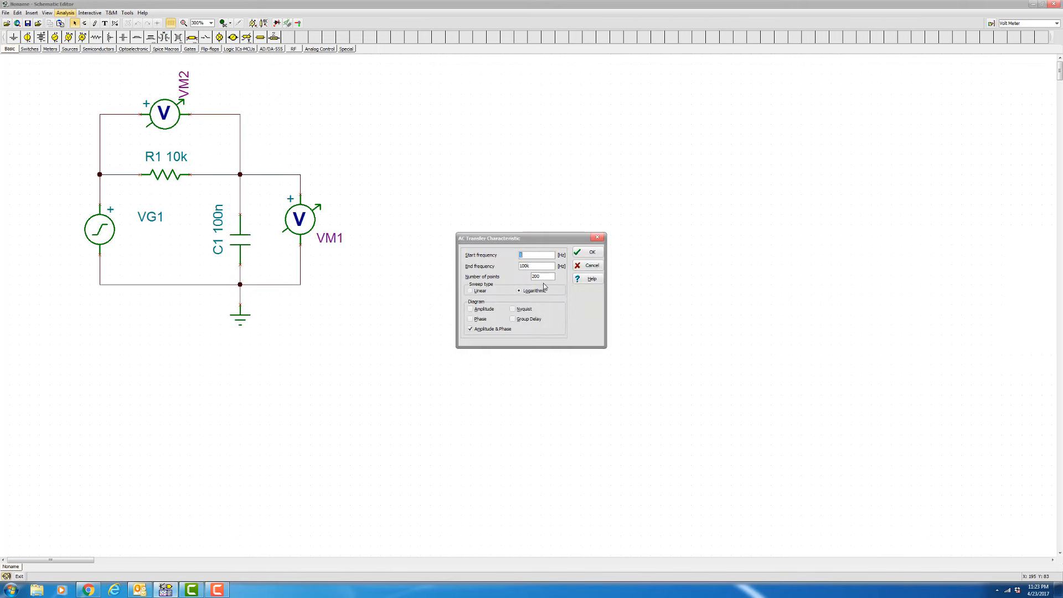
{"action": "left_click", "coordinate": [591, 252]}
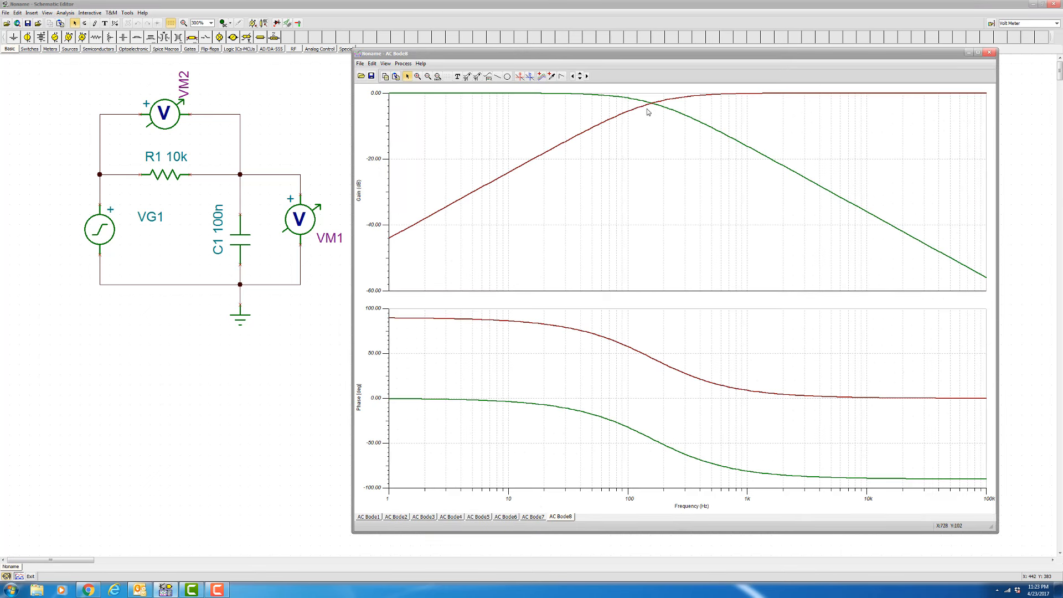
Place cursor A where the gain curves cross on the new plot, move its readout near the crossing, and set its Y value to -3
{"action": "left_click", "coordinate": [517, 77]}
{"action": "left_click", "coordinate": [655, 107]}
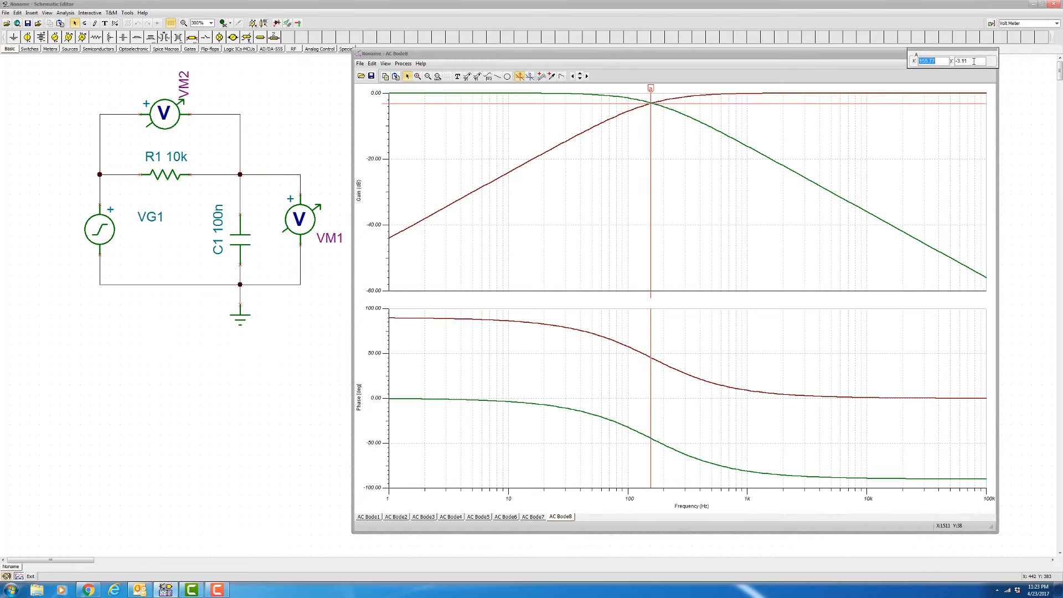
{"action": "left_click_drag", "start_coordinate": [974, 62], "coordinate": [611, 163]}
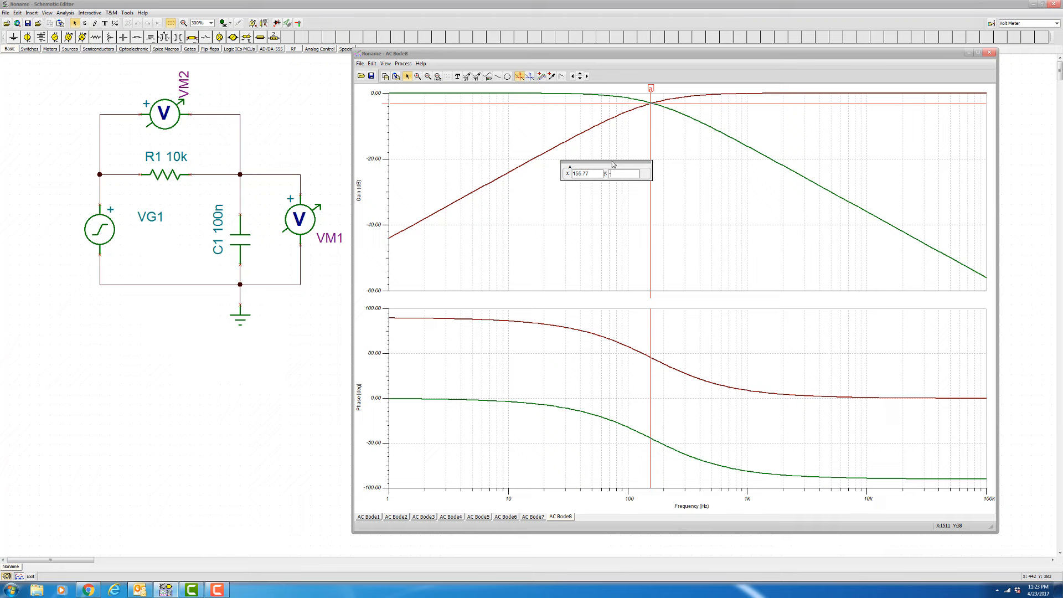
{"action": "key", "text": "Return"}
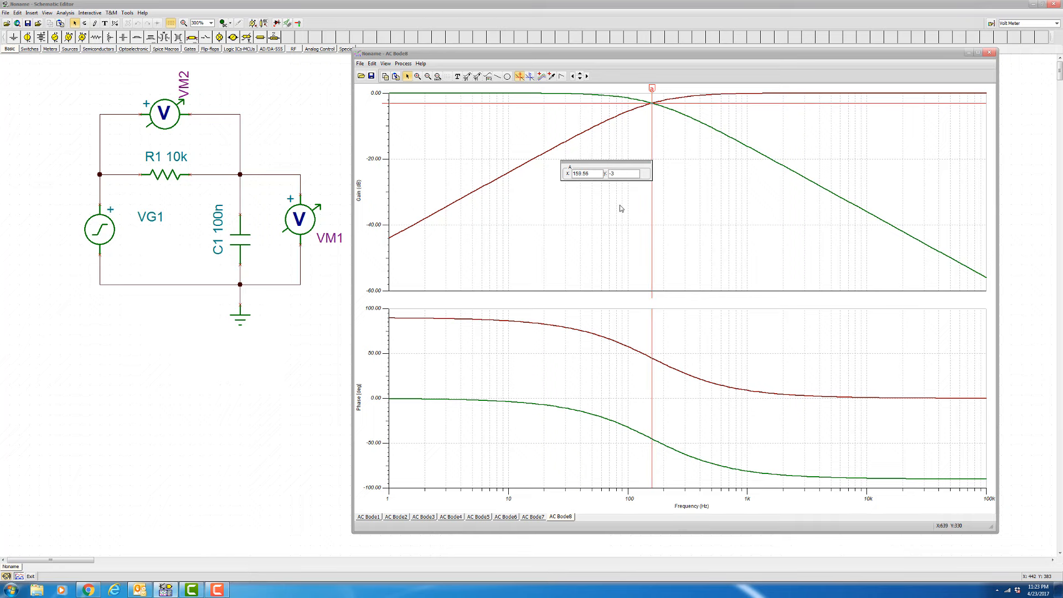